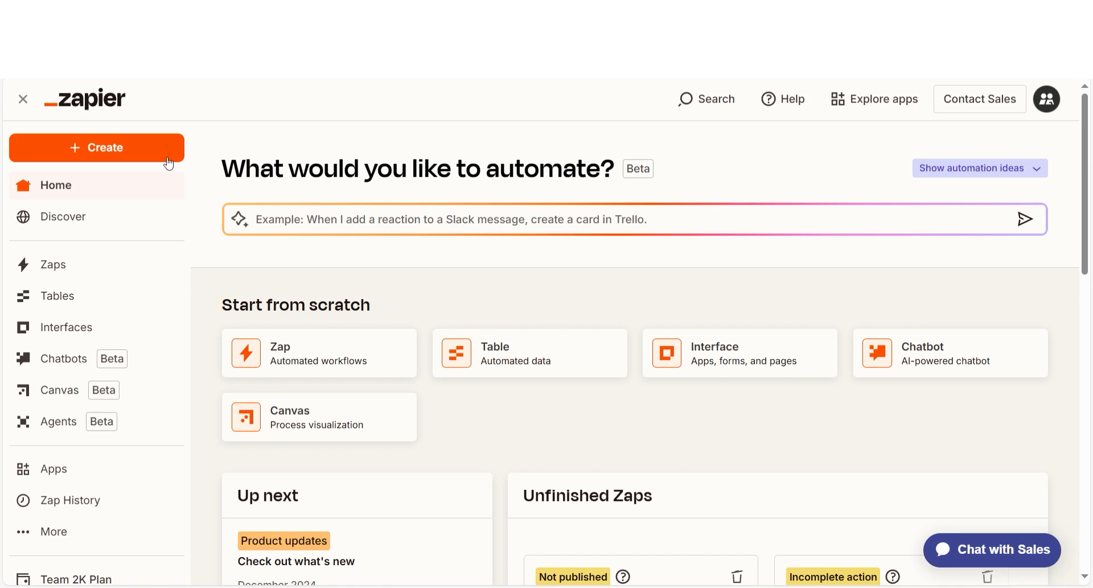
- Create a new Zap and choose Facebook Pages as its trigger app
left_click(149, 150)
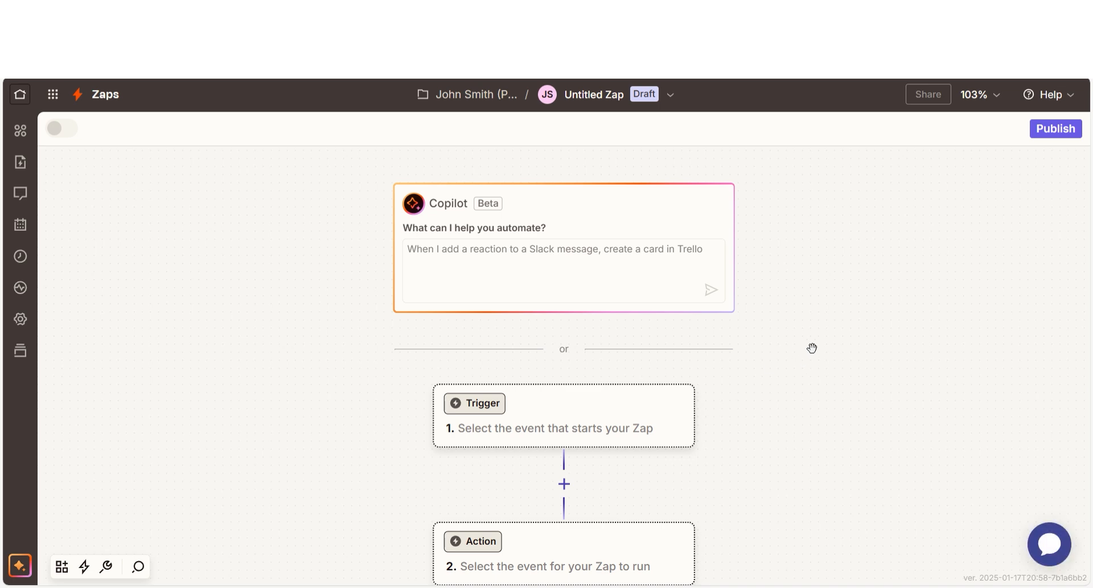
scroll(832, 322, "down", 5)
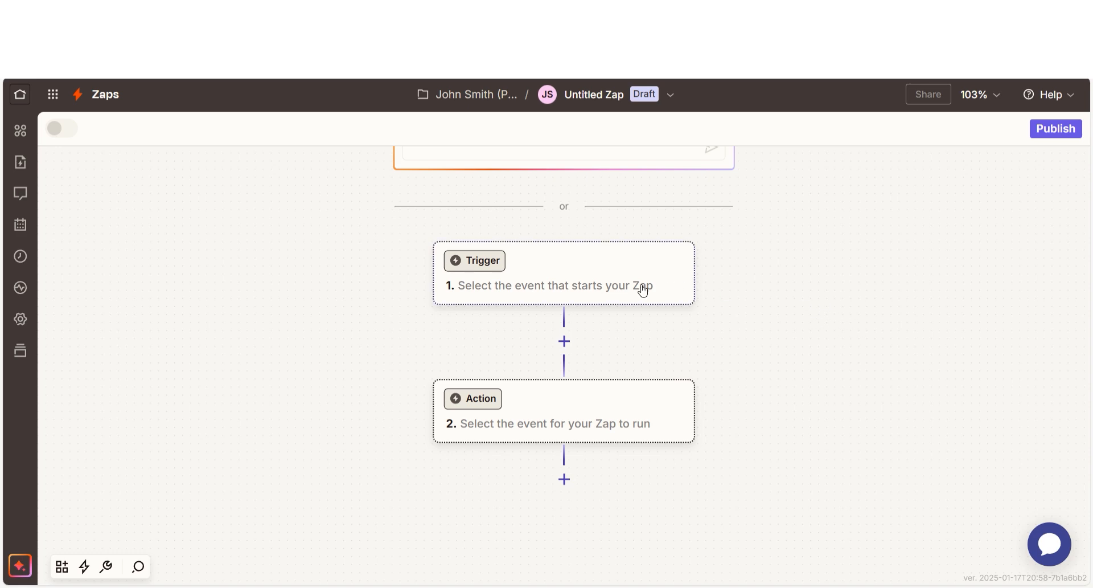
left_click(620, 288)
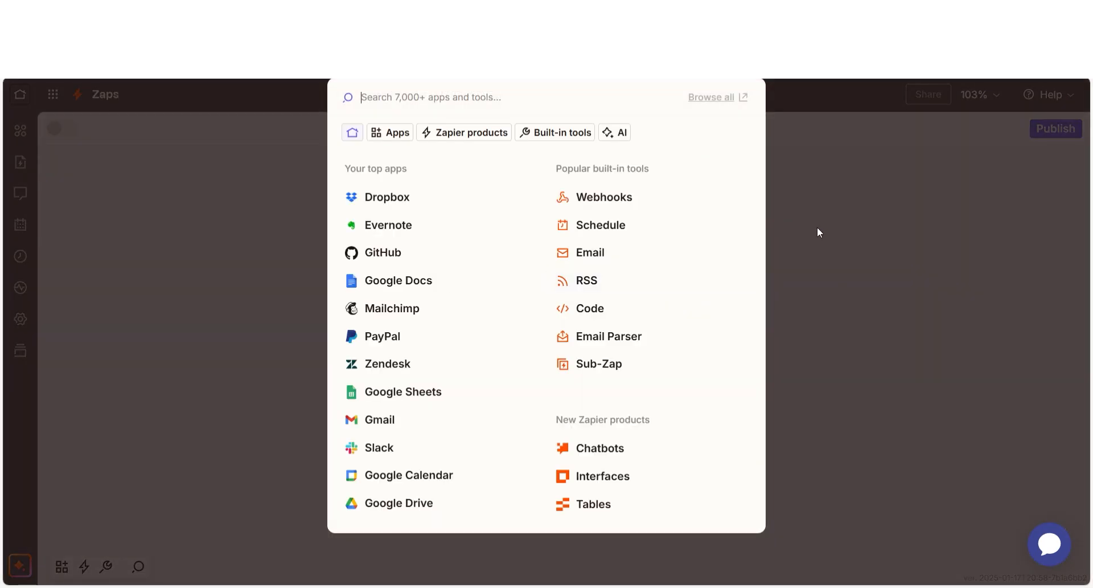
type("Facebook Pages")
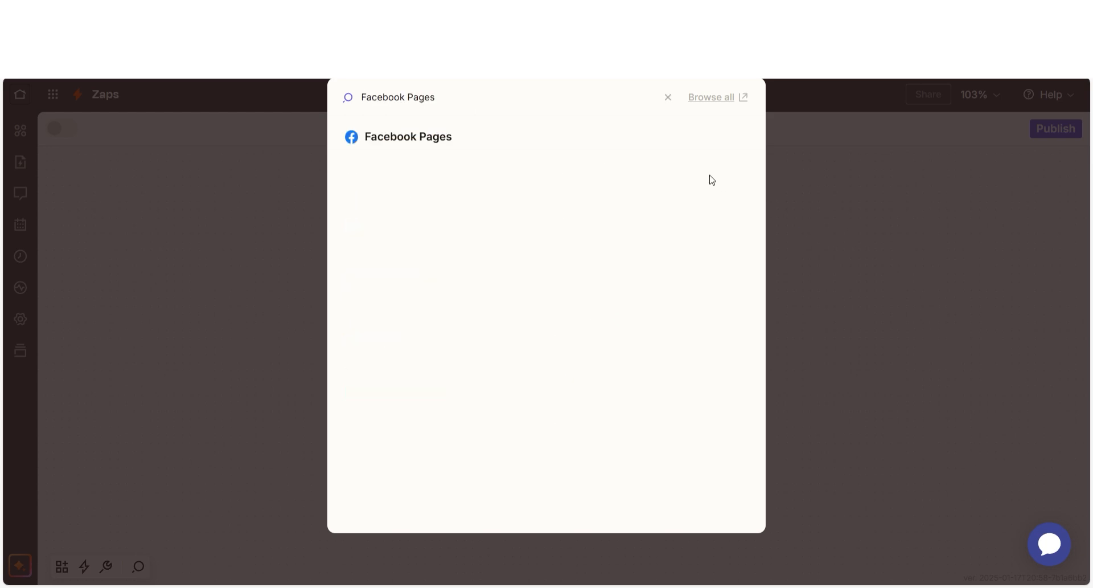
left_click(614, 143)
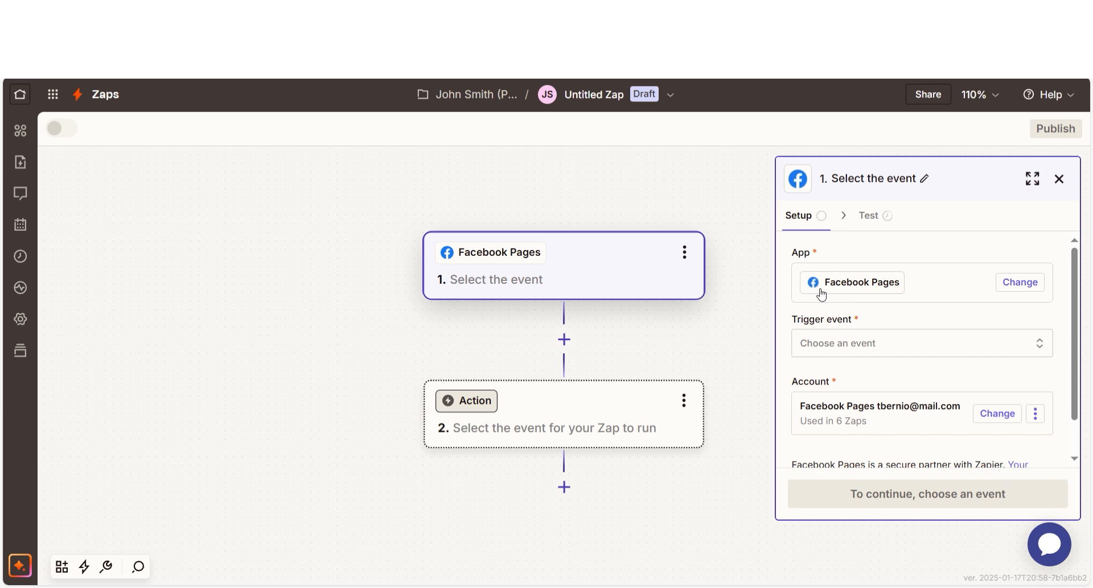
- Set the trigger event to New Comment and authorize Zapier's access to the Facebook account
left_click(890, 357)
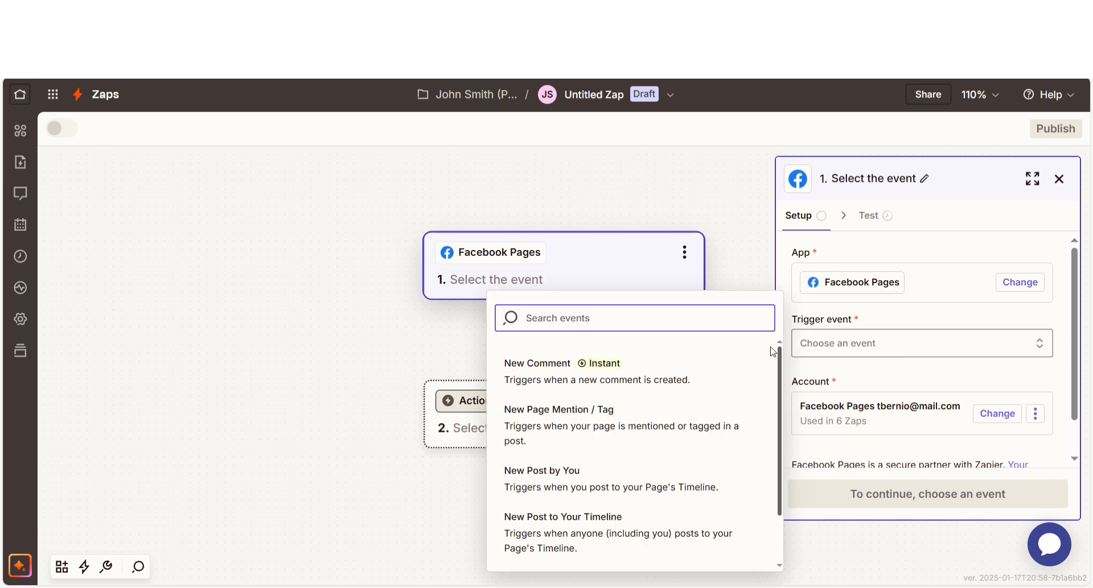
left_click(690, 368)
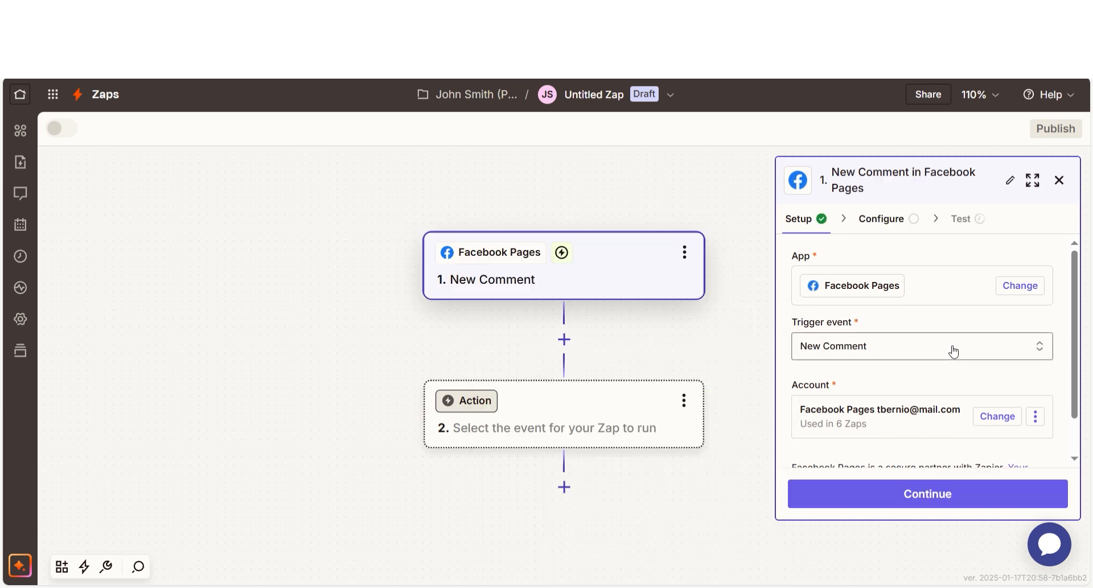
scroll(963, 362, "down", 1)
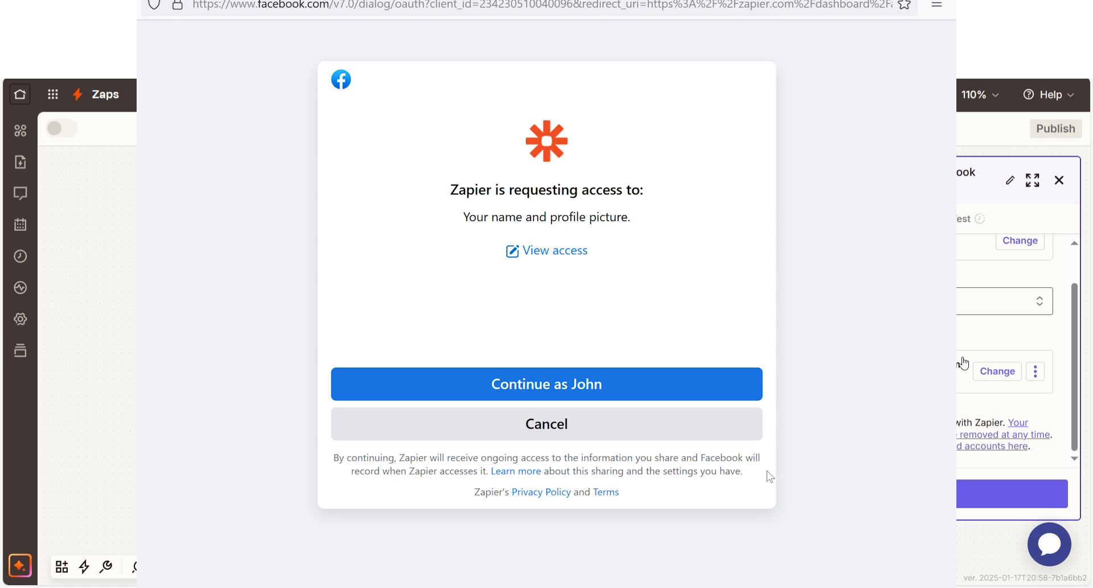
left_click(634, 391)
left_click(943, 481)
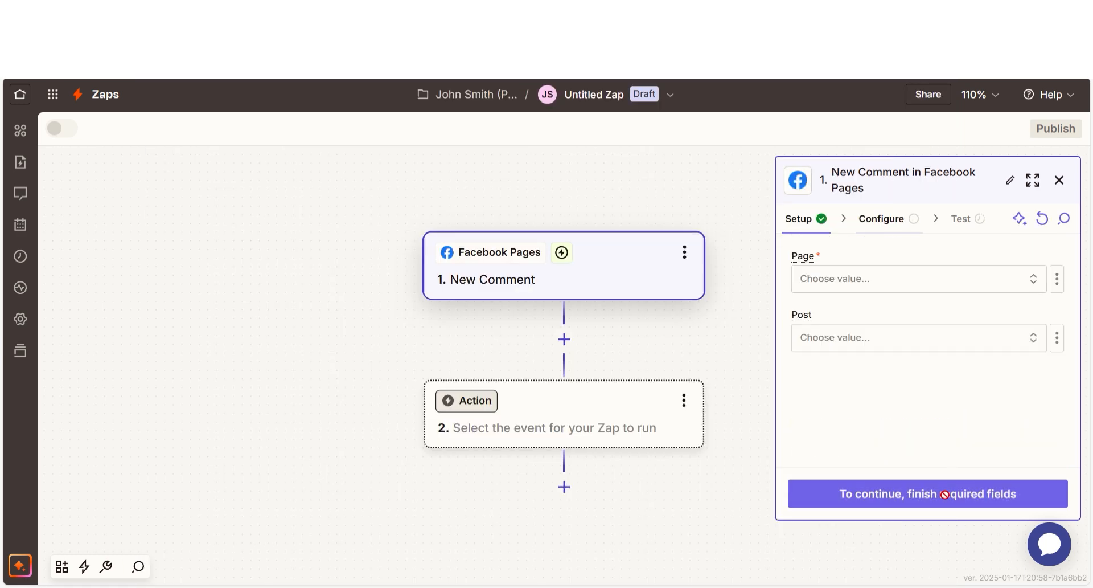
- Select The Zippy Zops as the trigger's page and test the trigger, continuing with the New Comment C record
left_click(913, 287)
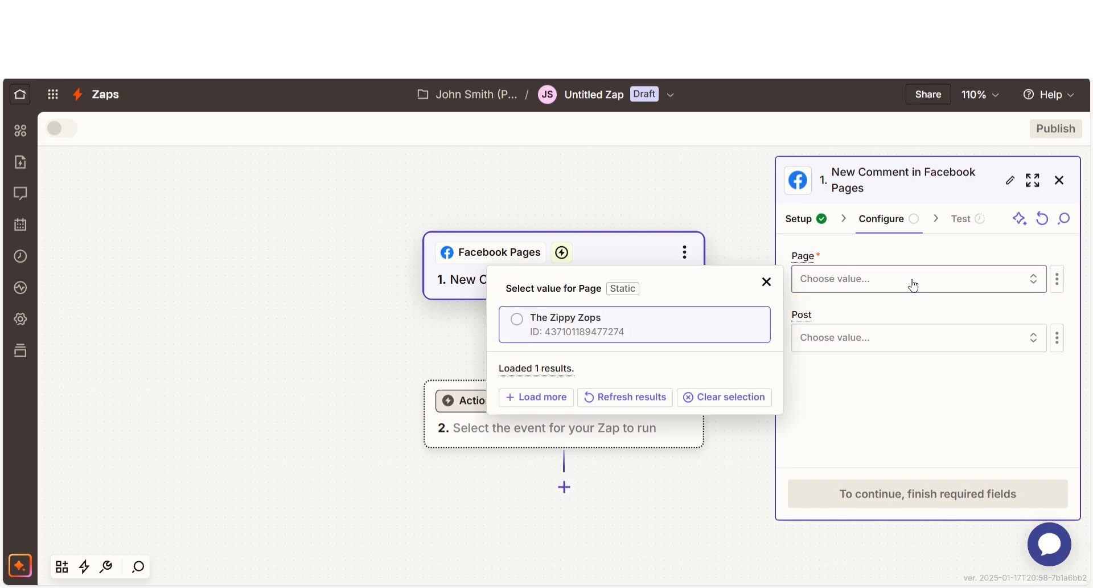
left_click(695, 327)
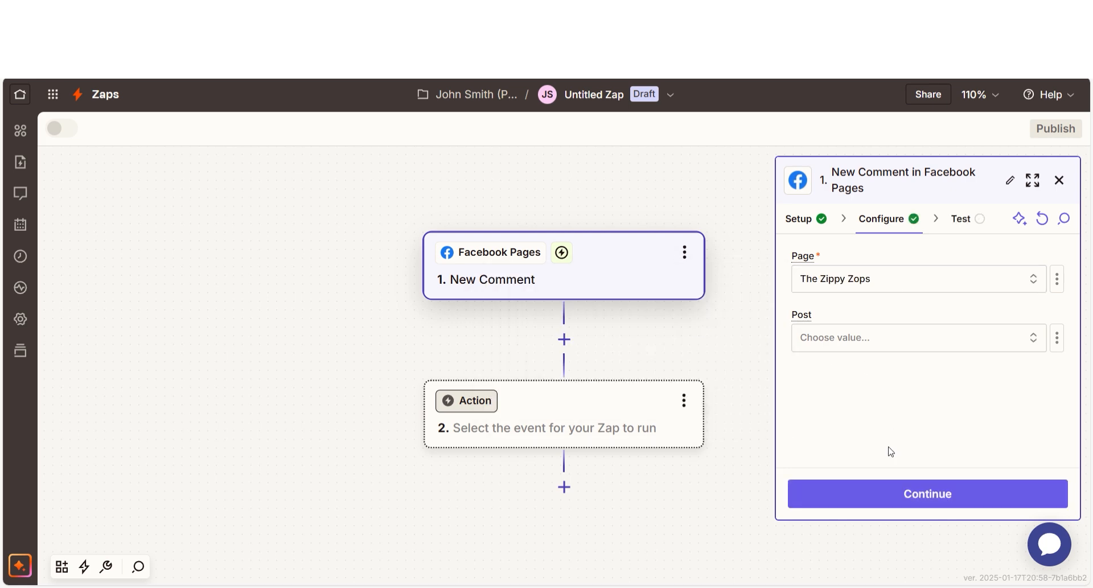
left_click(900, 501)
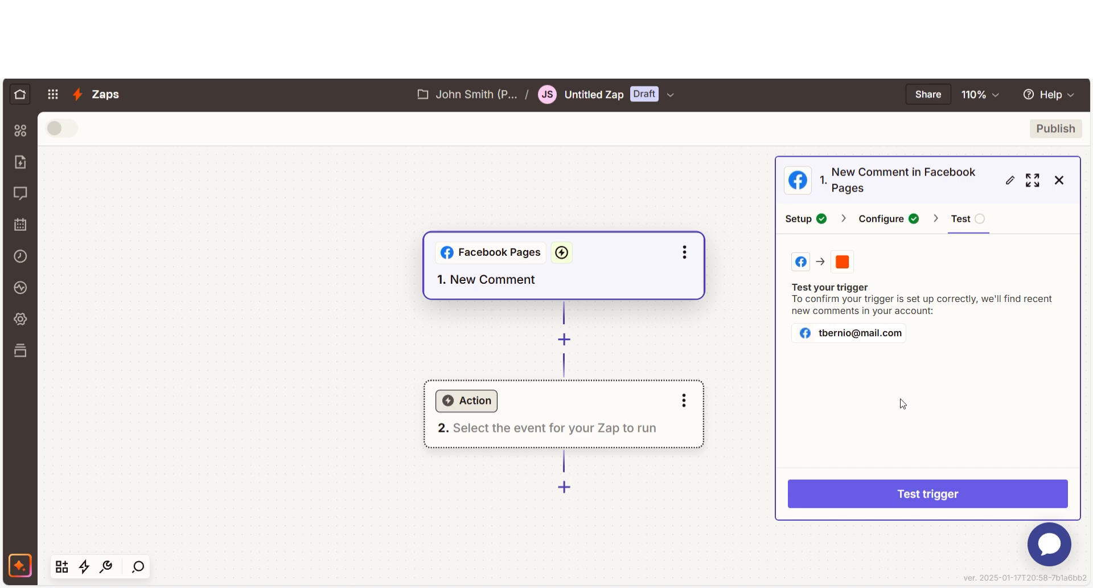
left_click(910, 493)
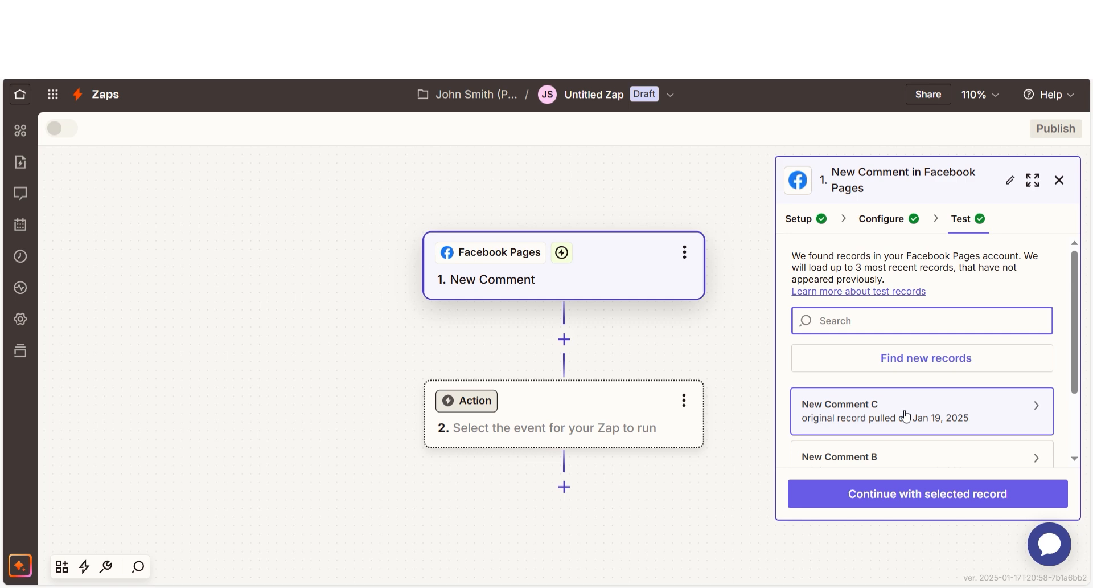
left_click(923, 495)
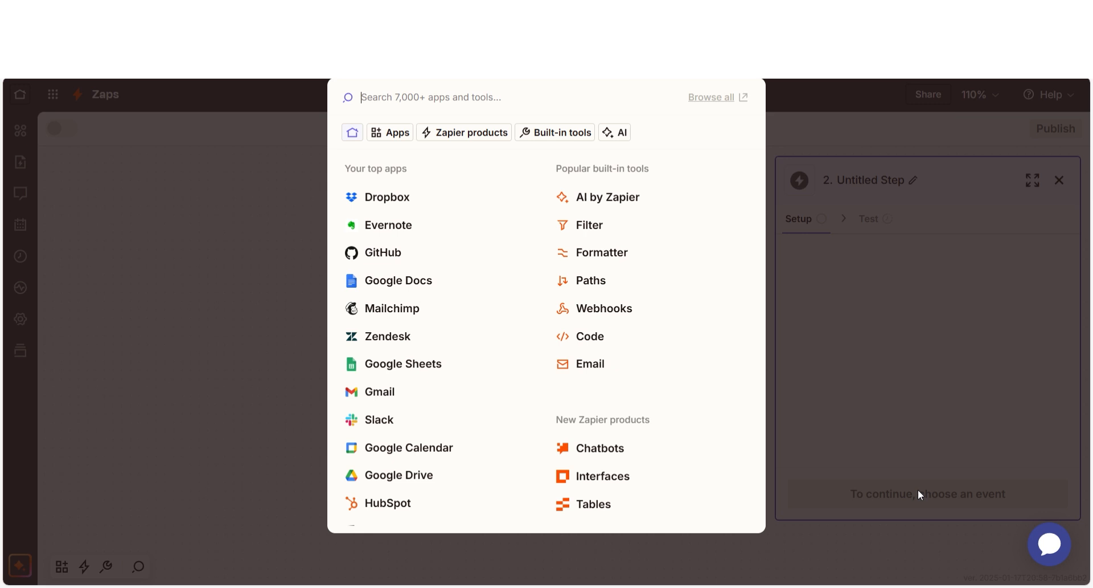
- Choose Webhooks as the app for the action step and set its action event to GET
type("webhooks")
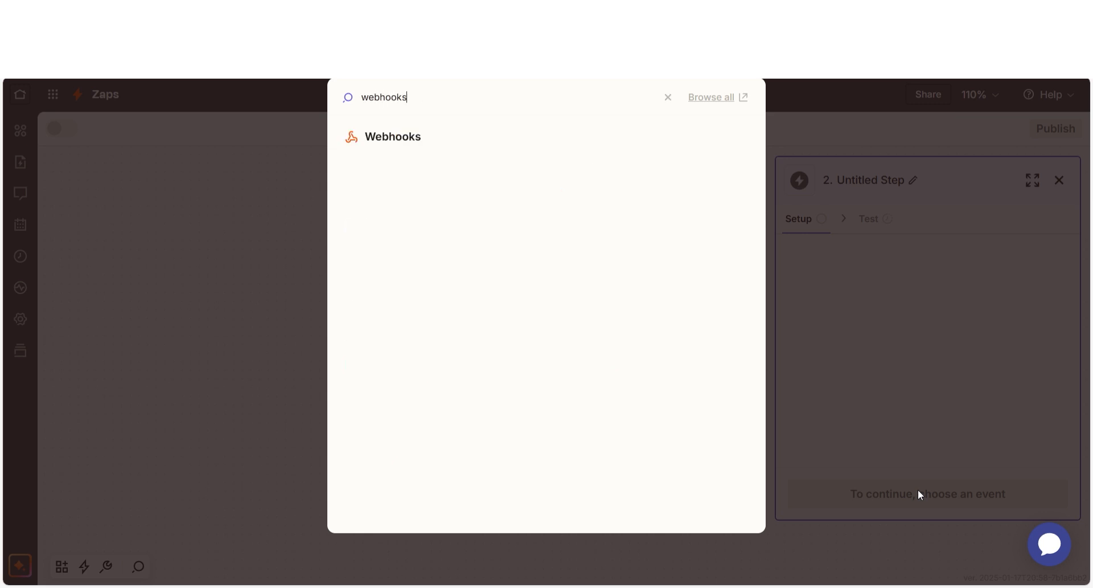
left_click(454, 149)
left_click(860, 346)
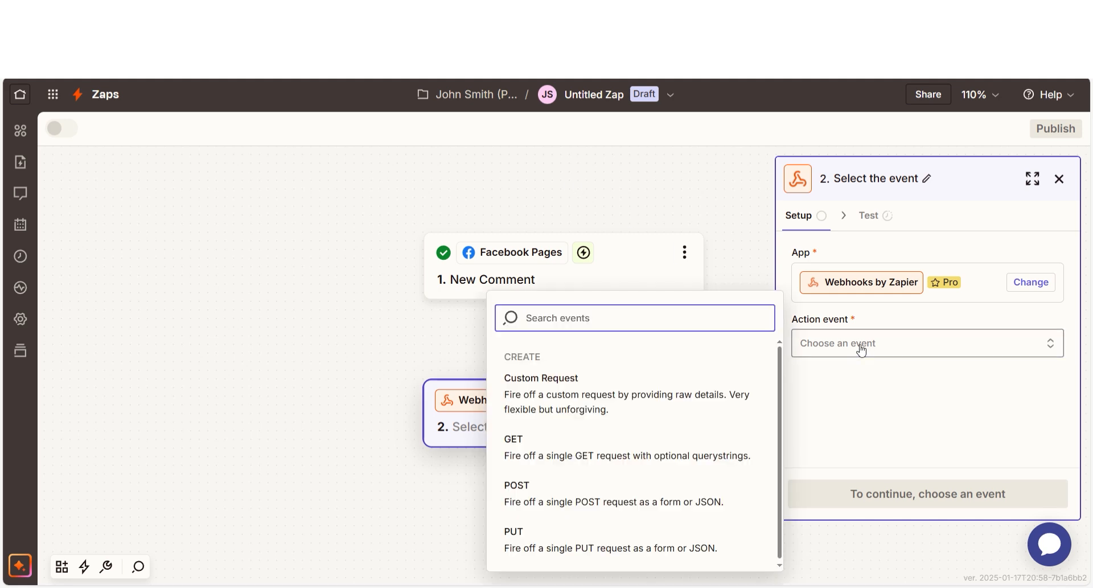
left_click(722, 456)
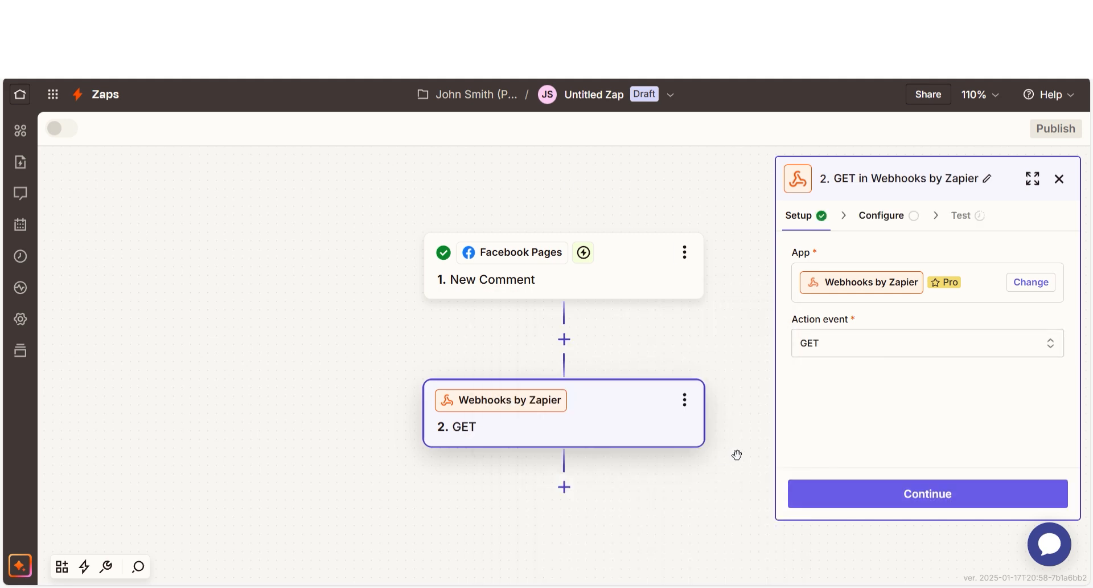
left_click(894, 492)
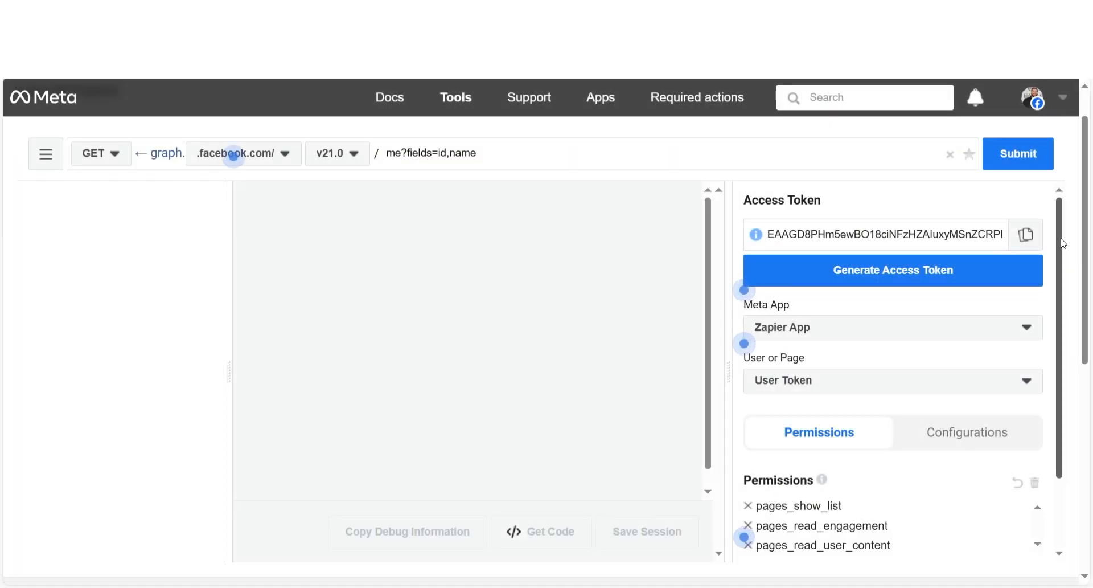
- In Meta's Graph API tool, clear the existing permissions and add pages_read_engagement and pages_read_user_content
scroll(1062, 284, "down", 2)
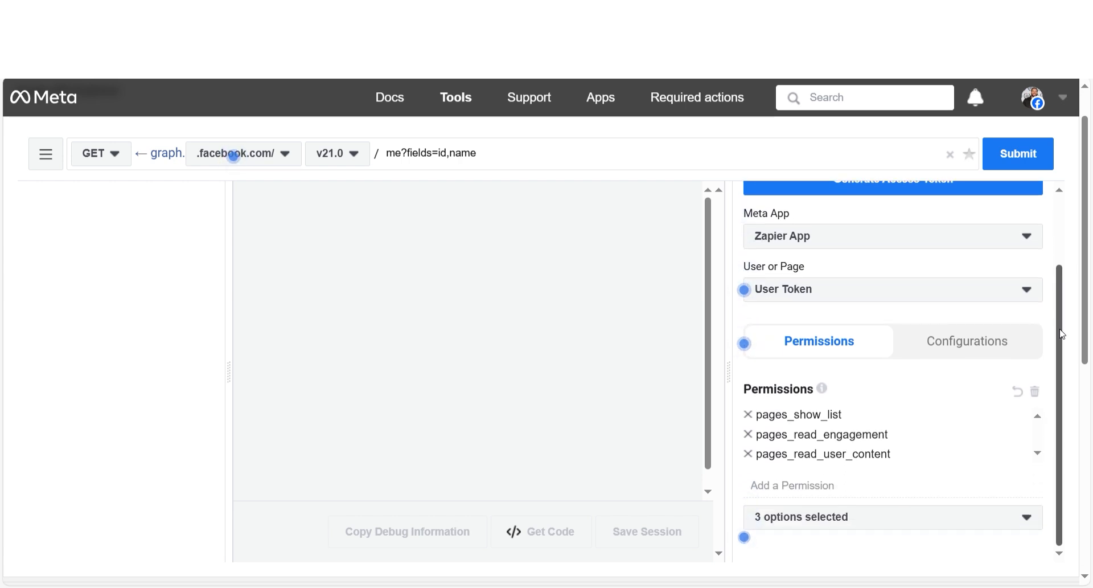
left_click(1035, 391)
left_click(951, 517)
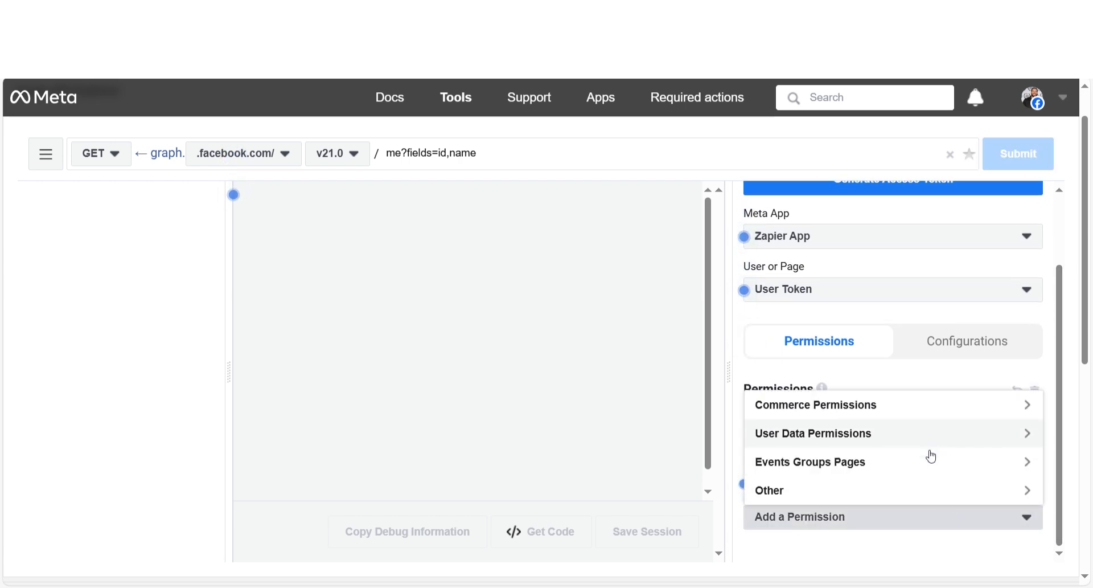
left_click(928, 462)
scroll(928, 453, "down", 5)
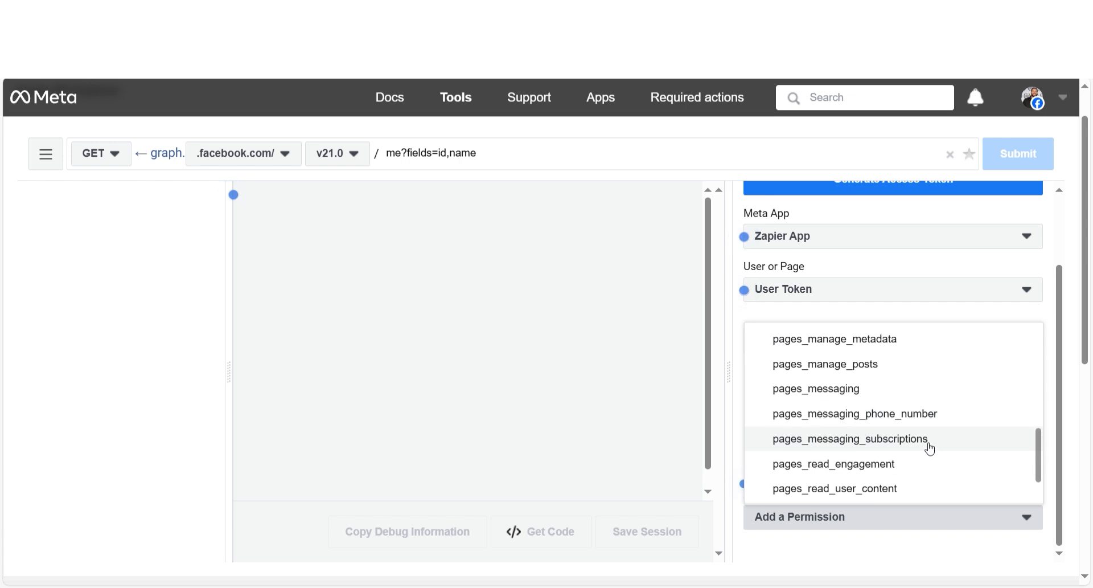
scroll(928, 447, "down", 2)
left_click(917, 390)
left_click(918, 415)
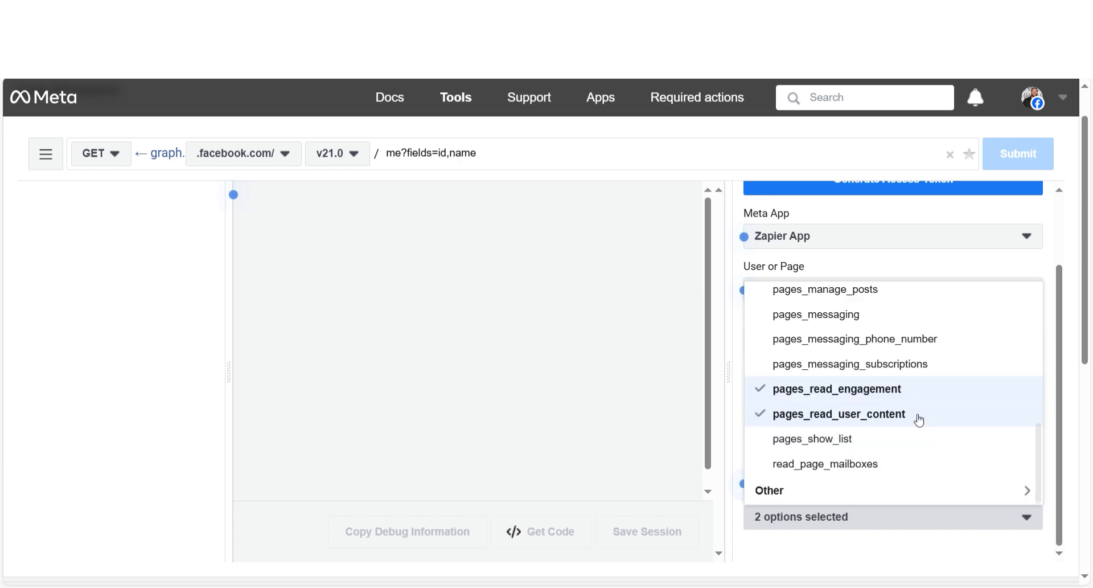
left_click(1027, 516)
- Generate an access token for the Zapier App and submit the me?fields=id,name GET query
left_click(953, 274)
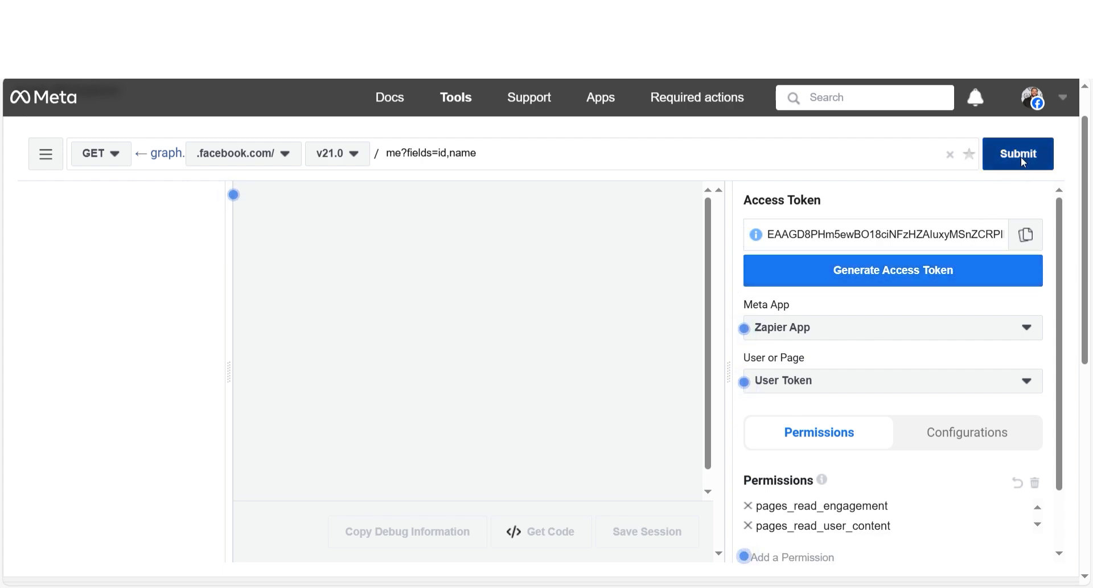
left_click(1023, 162)
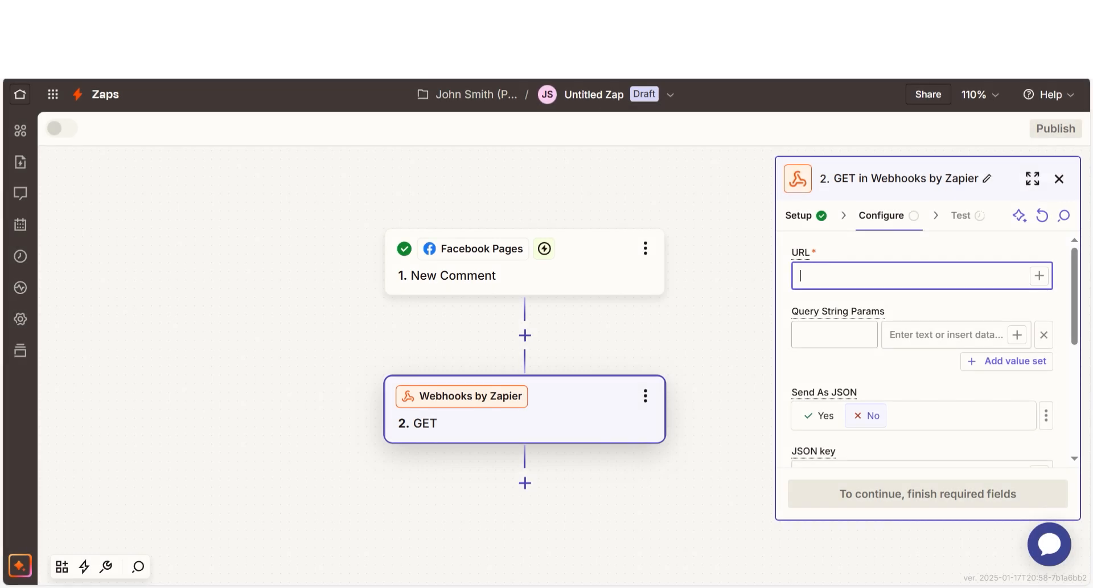
- In Zapier, paste the graph.facebook.com posts URL with fields=comments{message,created_time,from} and the access token into the GET request, and test the step
key("ctrl+v")
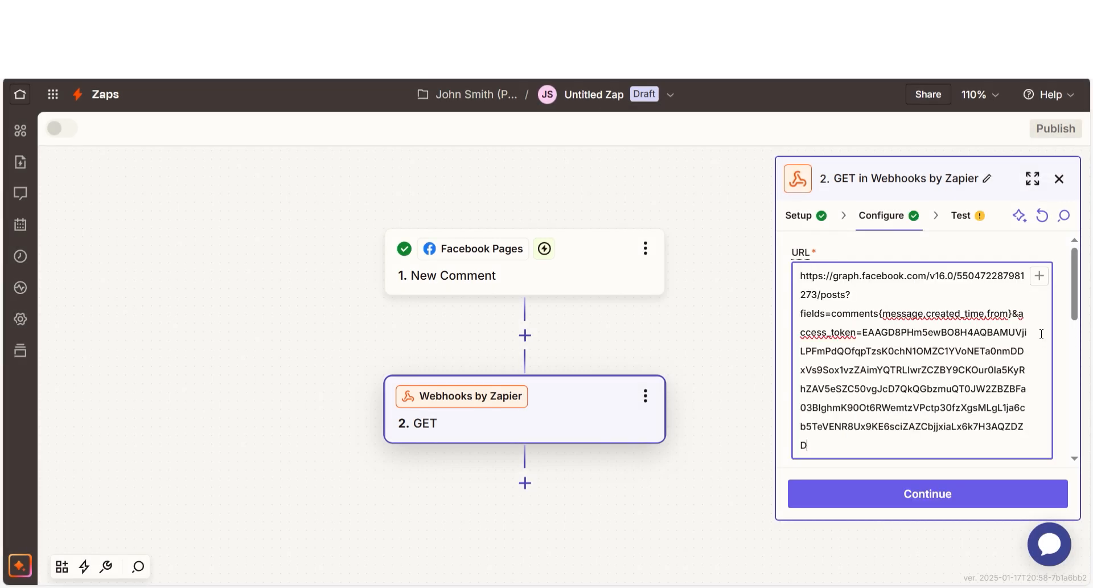
left_click(988, 494)
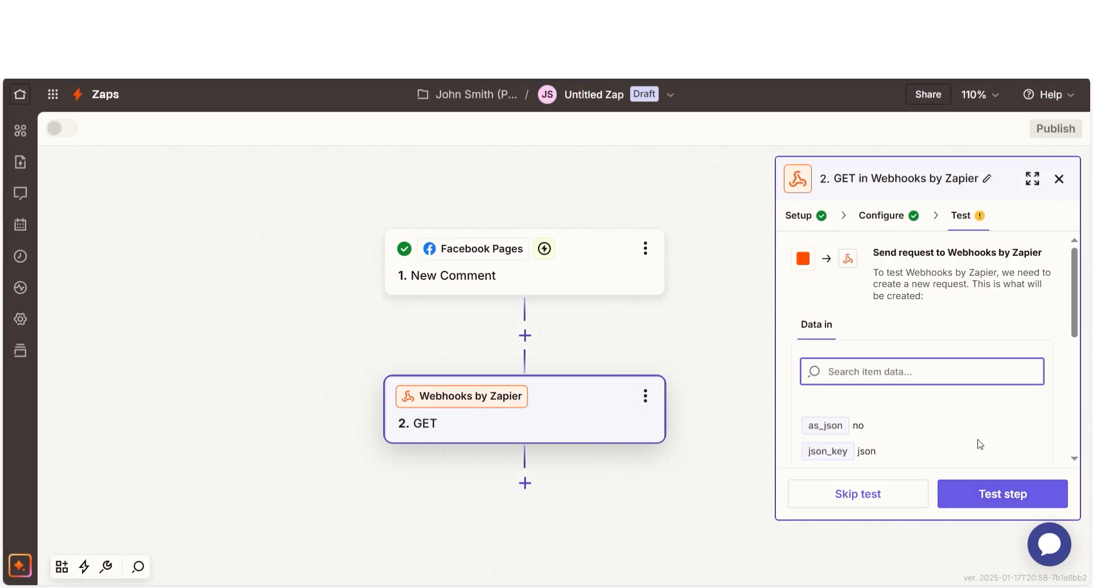
left_click(993, 493)
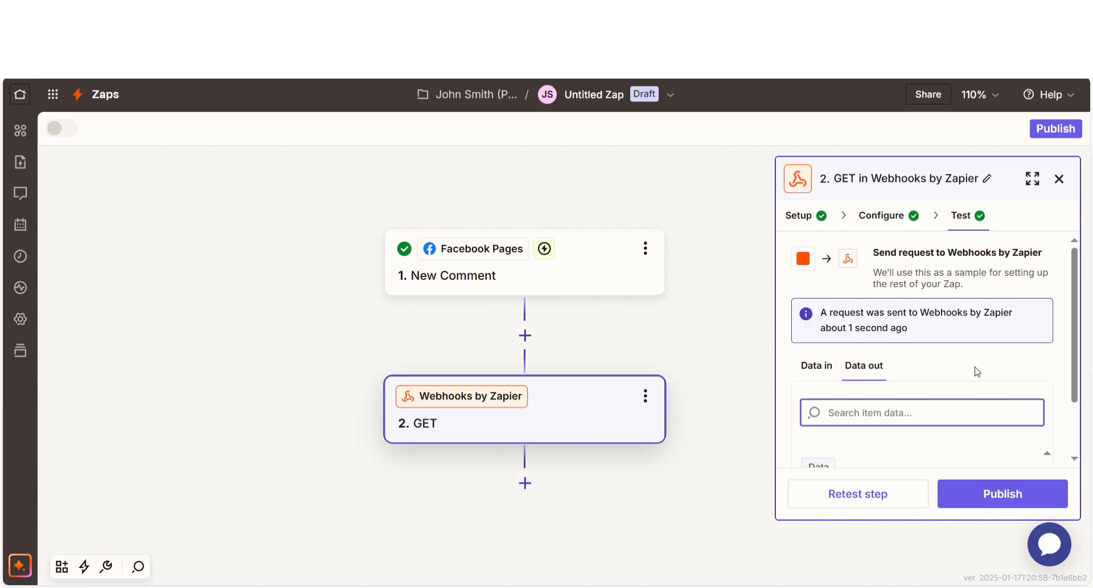
left_click(960, 460)
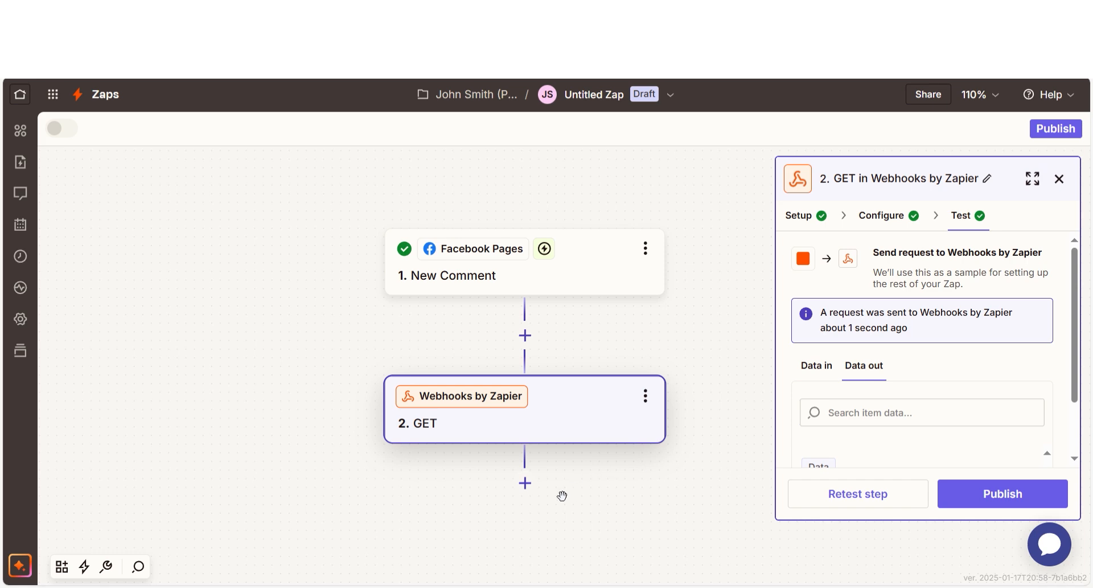
- Add a Digest action after the webhook step with the Append Entry and Schedule Digest event
left_click(525, 482)
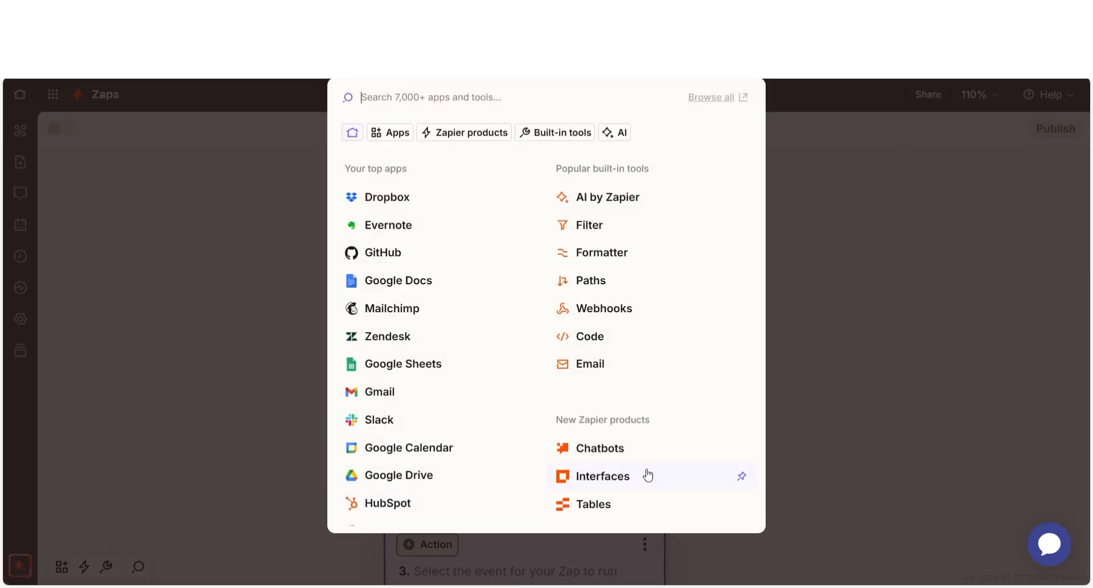
type("digest")
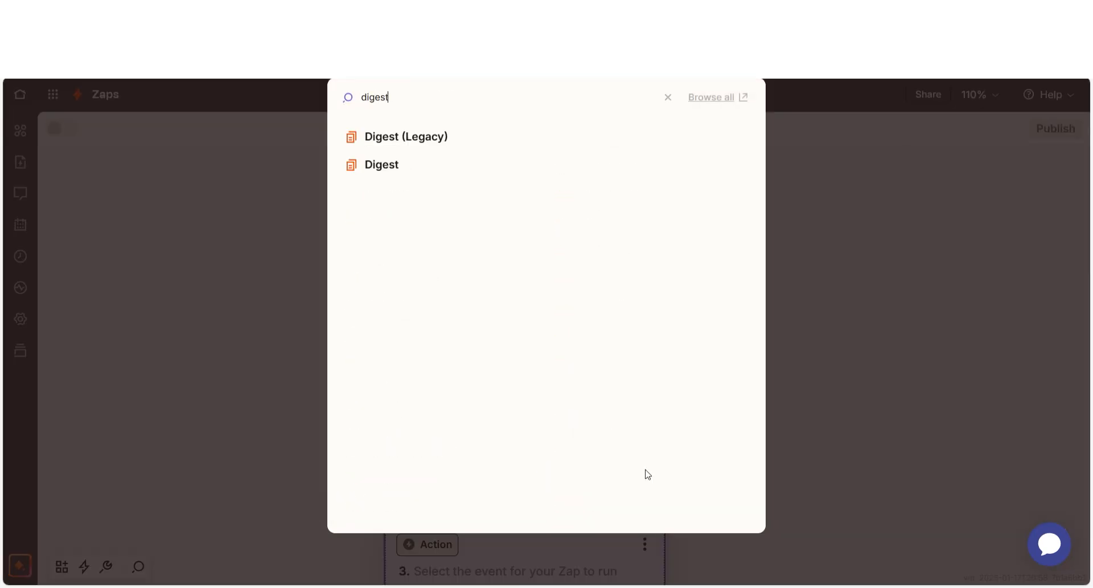
left_click(444, 176)
left_click(862, 354)
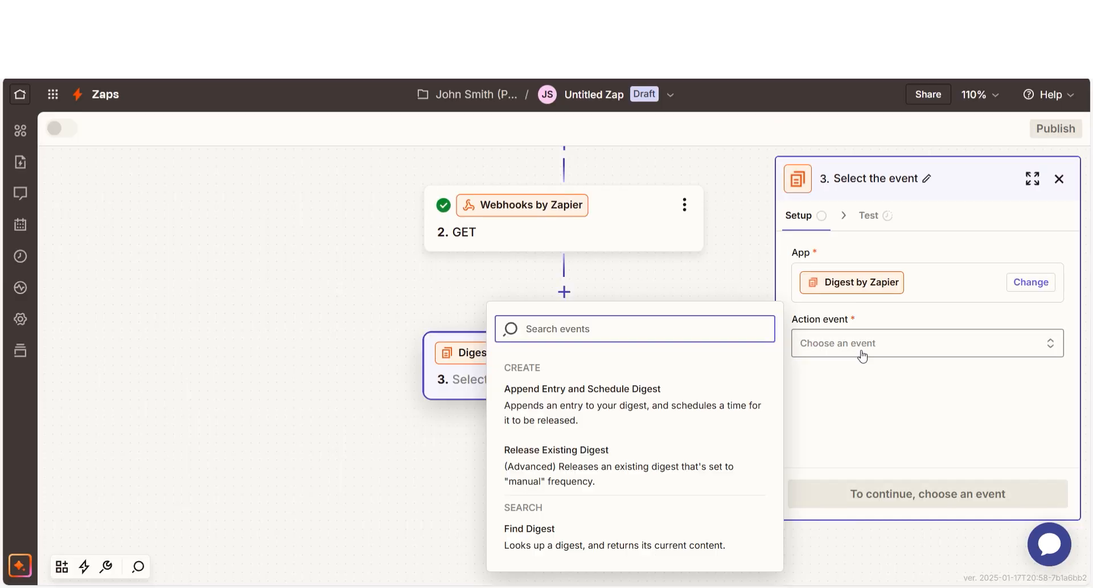
left_click(717, 398)
left_click(887, 493)
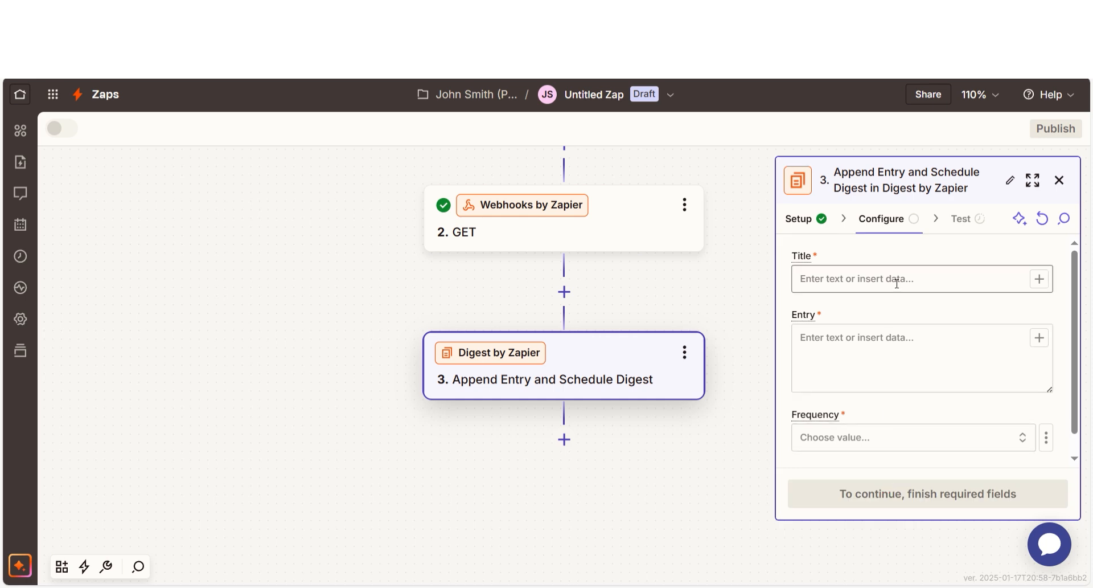
- Map the Facebook Post Title to the digest's title and insert comment data from the earlier steps into its entry
left_click(1035, 278)
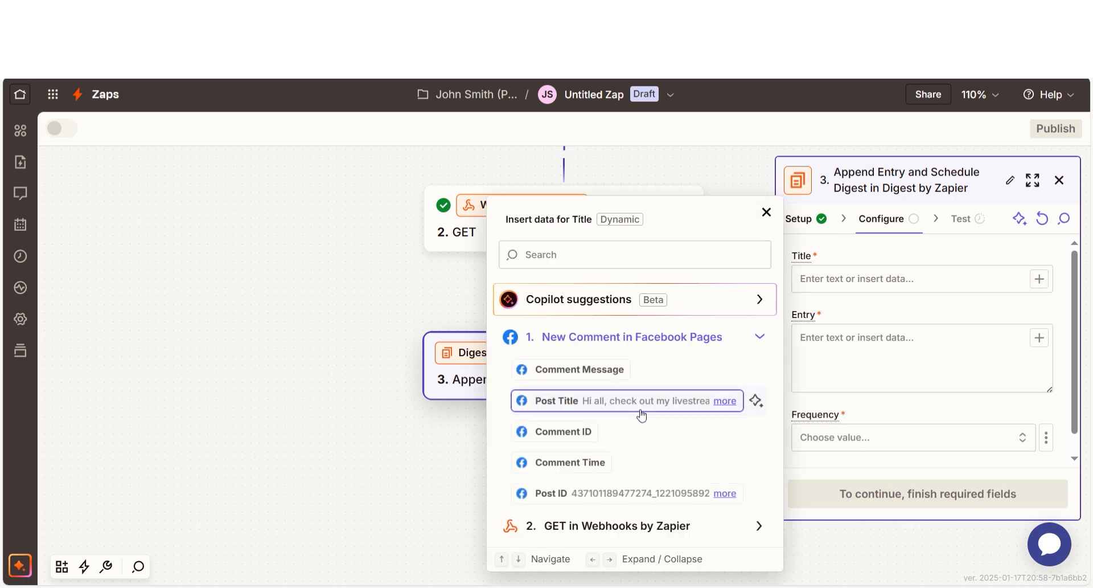
left_click(639, 400)
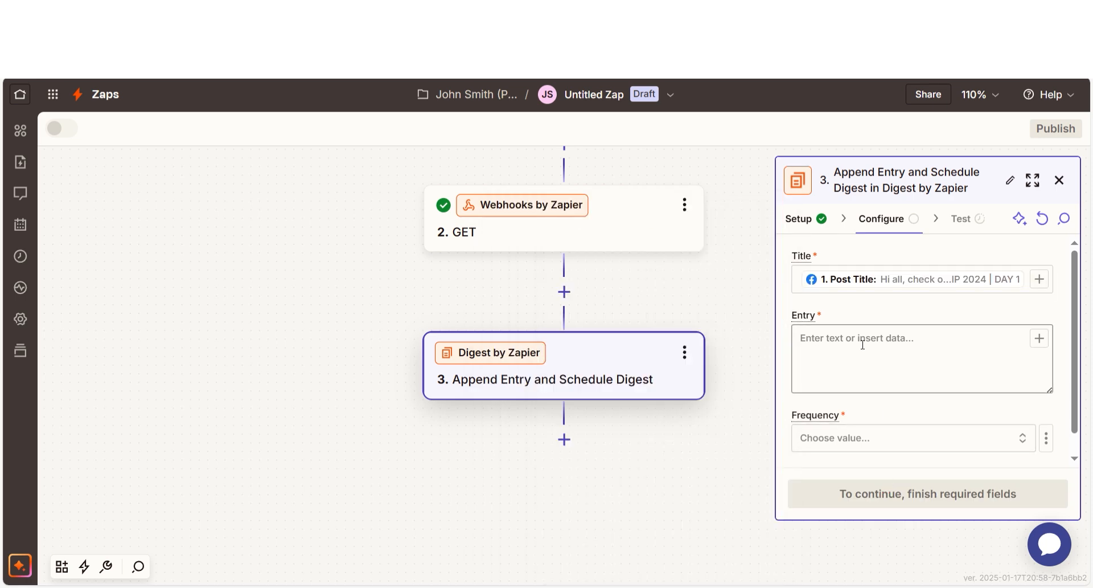
left_click(1039, 338)
left_click(536, 519)
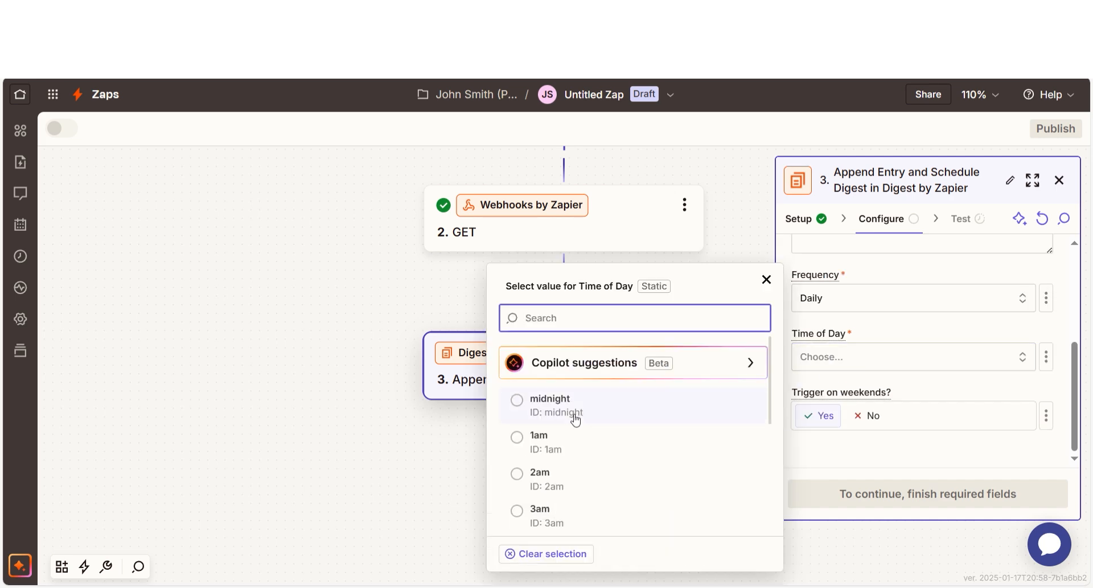
- Set the daily digest's time of day to midnight and test the Digest step
left_click(575, 413)
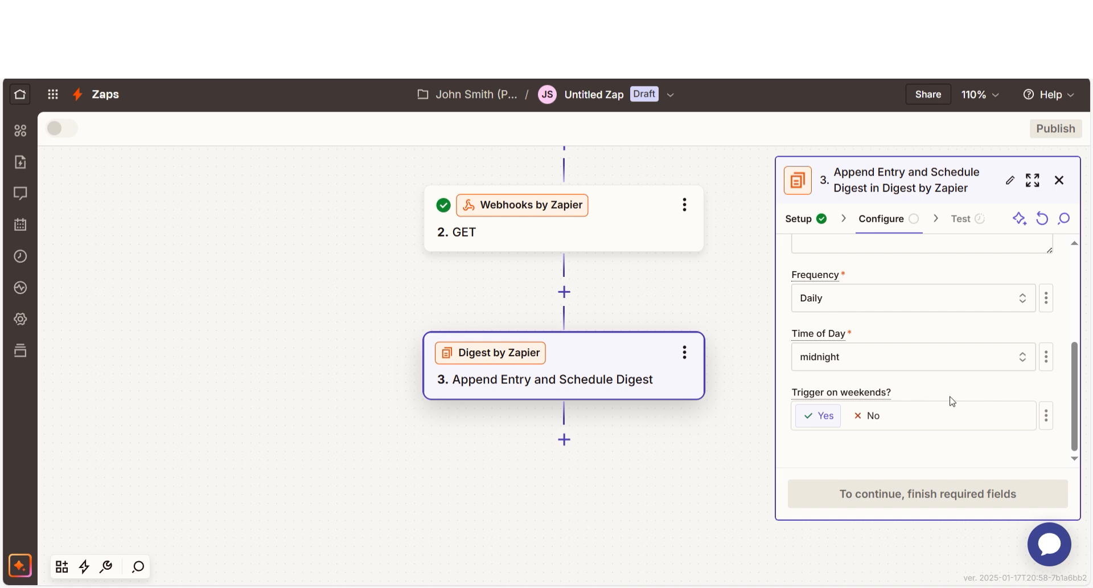
left_click(954, 491)
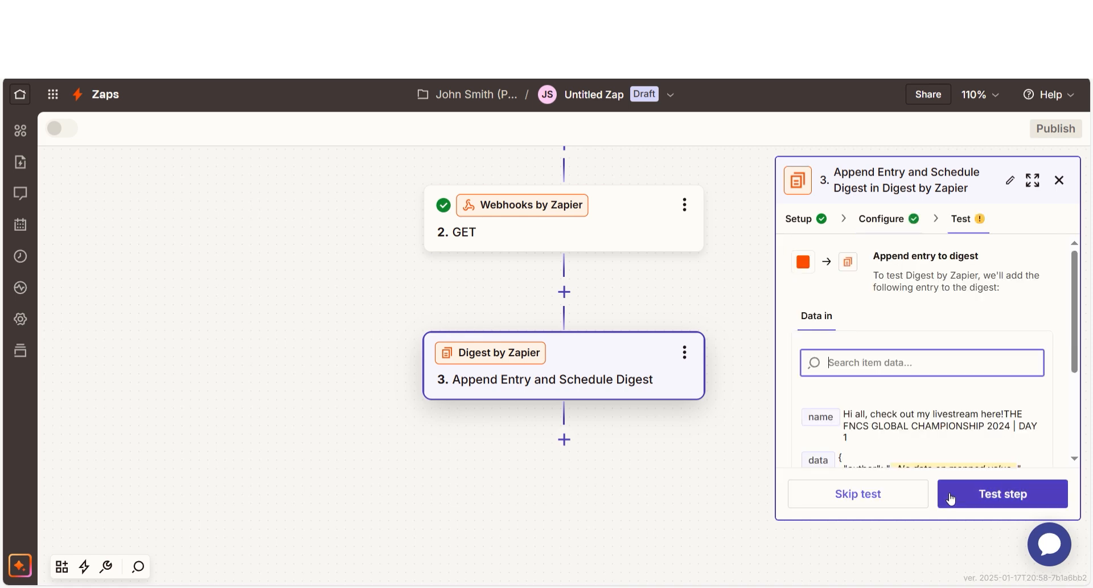
left_click(984, 494)
- Add a ChatGPT action after the Digest step with the Analyze Text Sentiment event
left_click(564, 368)
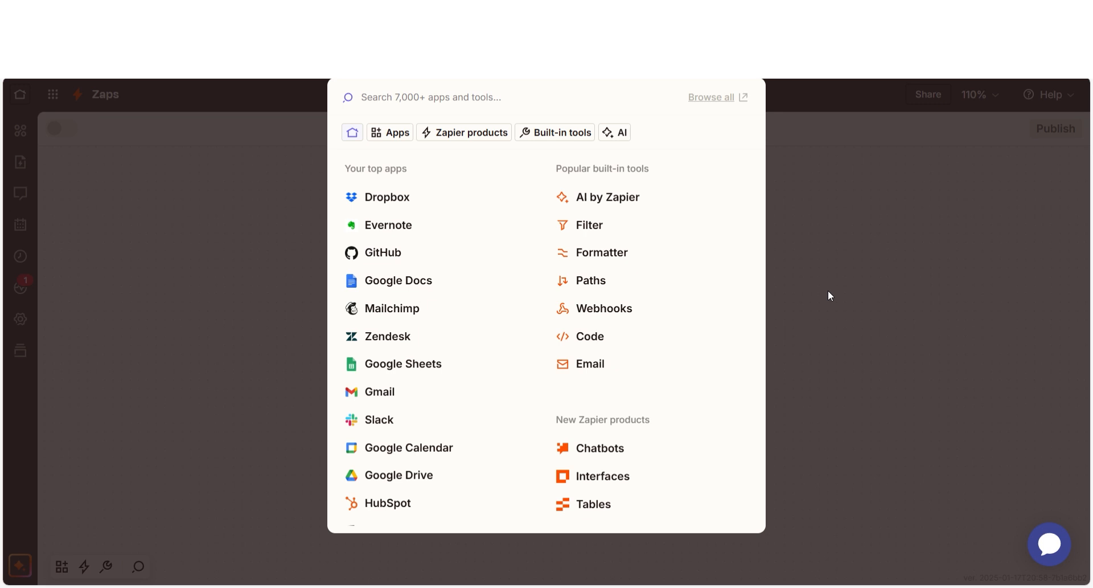
type("ChatGPT")
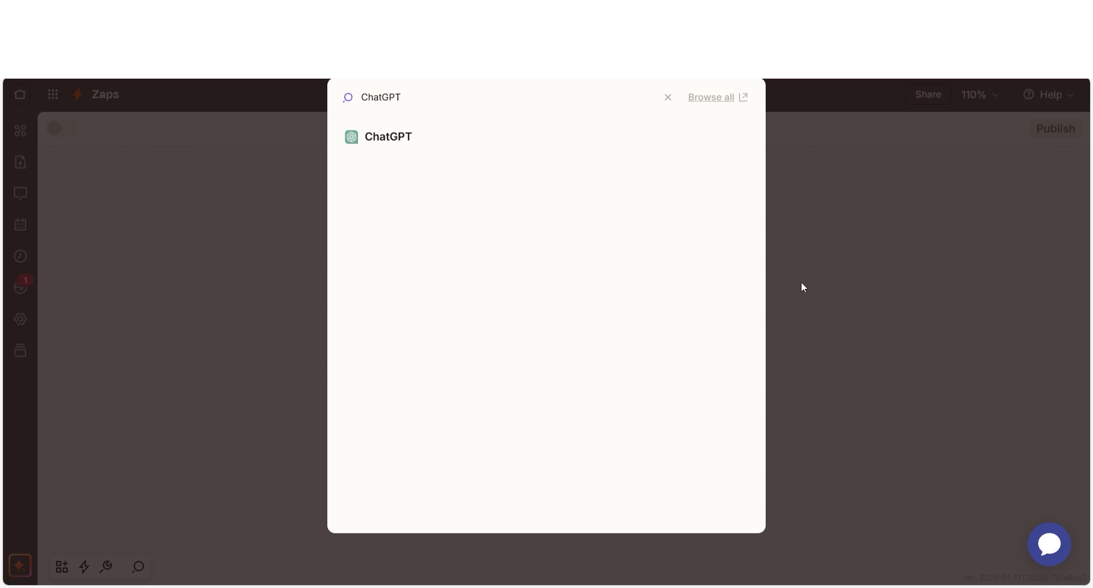
key("Return")
left_click(883, 349)
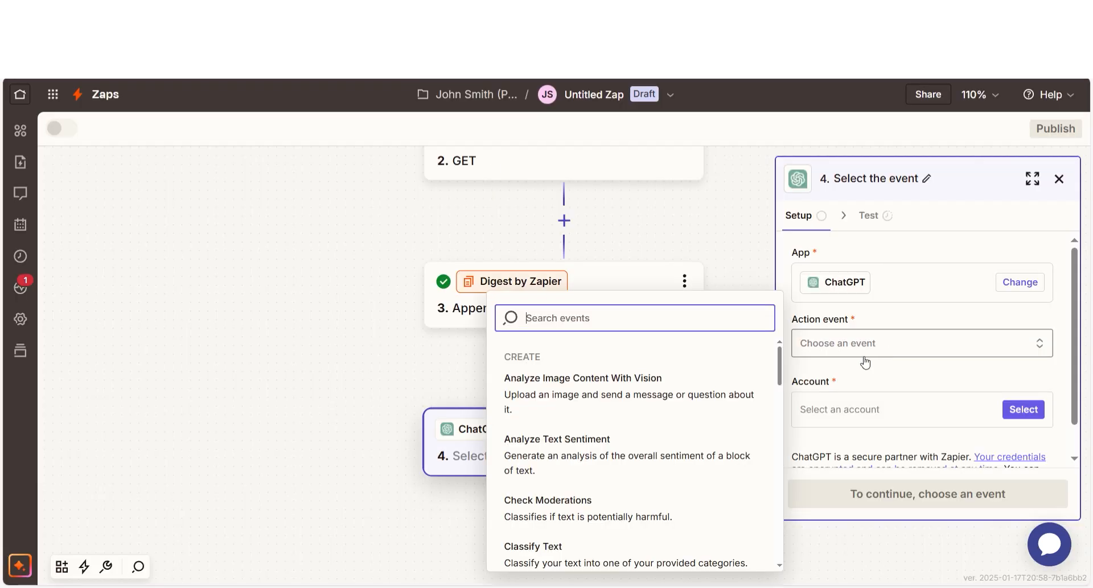
left_click(710, 457)
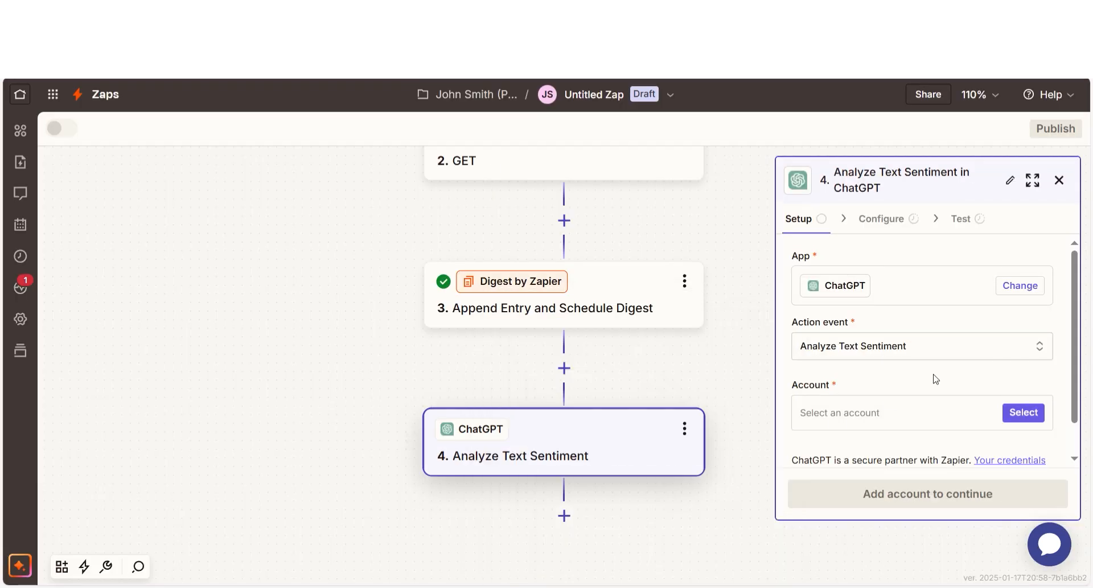
- Create a secret key on the OpenAI platform and connect the ChatGPT account to Zapier with the API key
left_click(1024, 412)
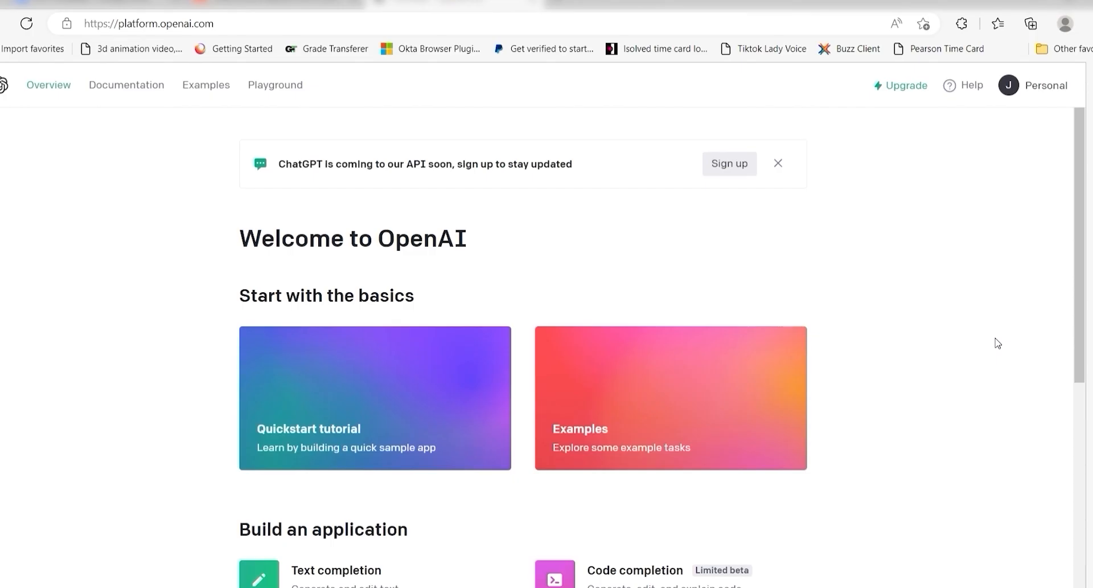
left_click(1046, 87)
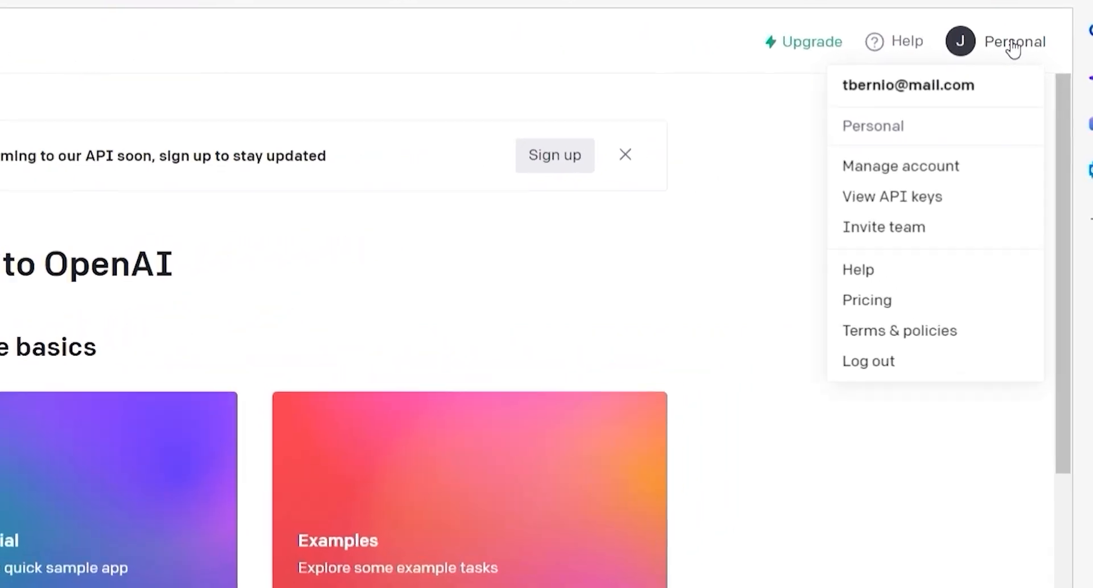
left_click(923, 197)
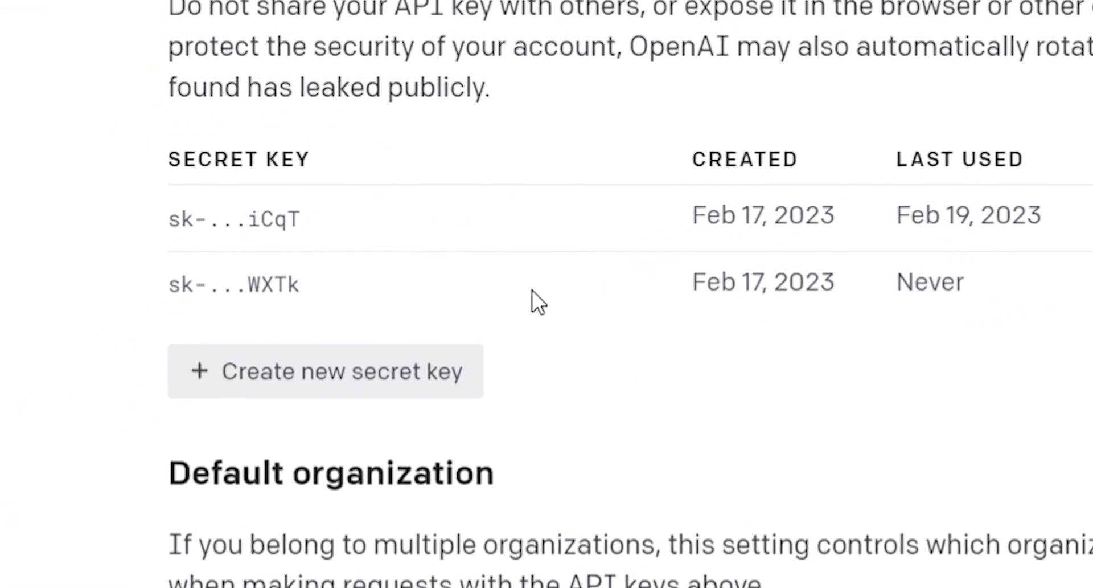
left_click(365, 370)
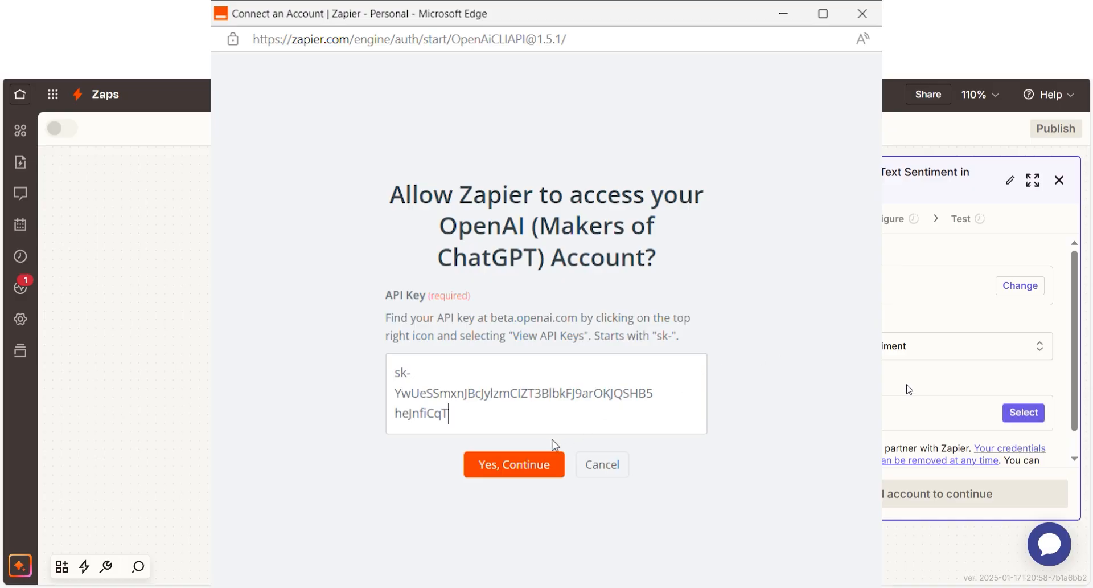
left_click(531, 462)
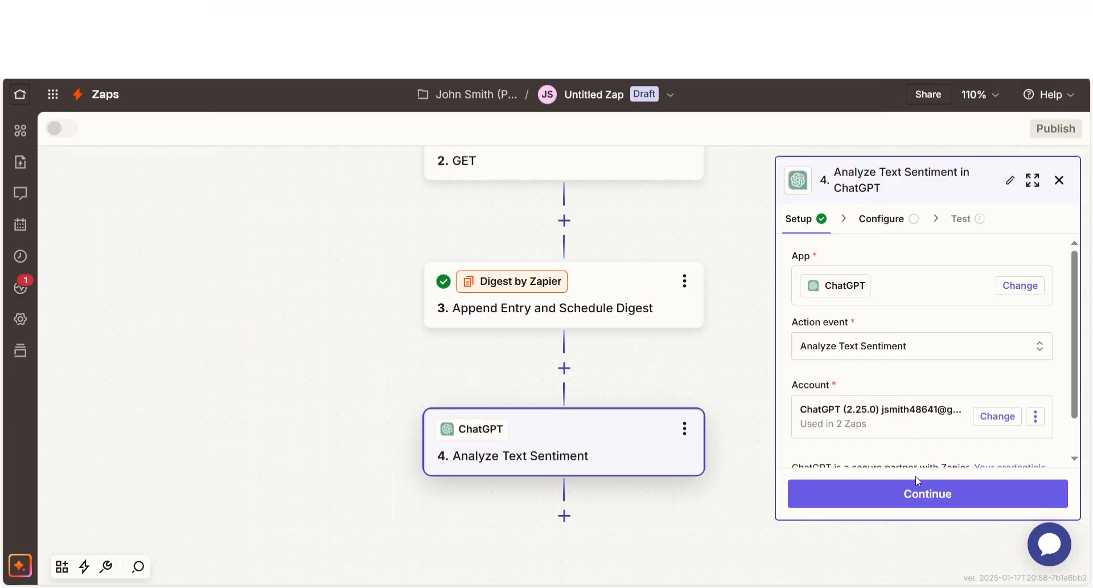
- Set the ChatGPT step's text to be analyzed to the Current Digest and test the step
left_click(916, 490)
left_click(649, 402)
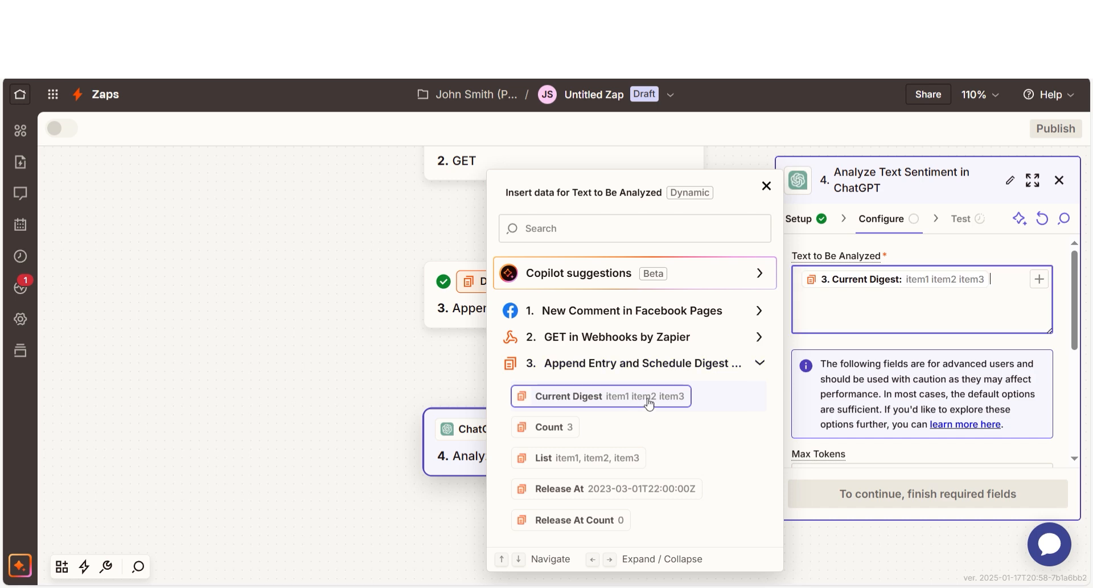
scroll(922, 370, "down", 5)
left_click(959, 493)
left_click(959, 497)
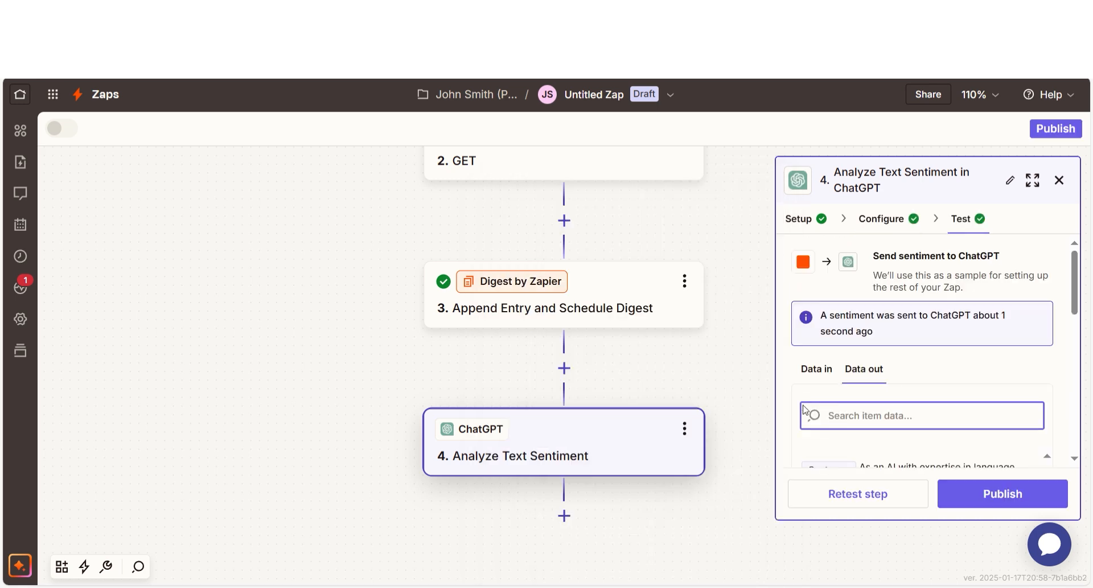
- Add a Google Docs action after the ChatGPT step with the Create Document From Text event
left_click(564, 515)
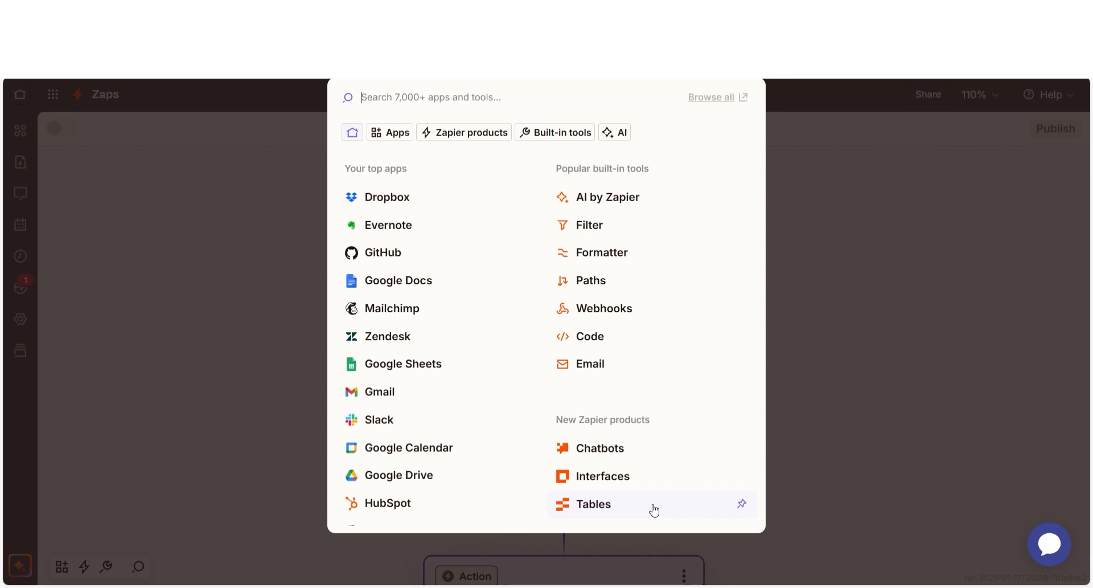
type("google docs")
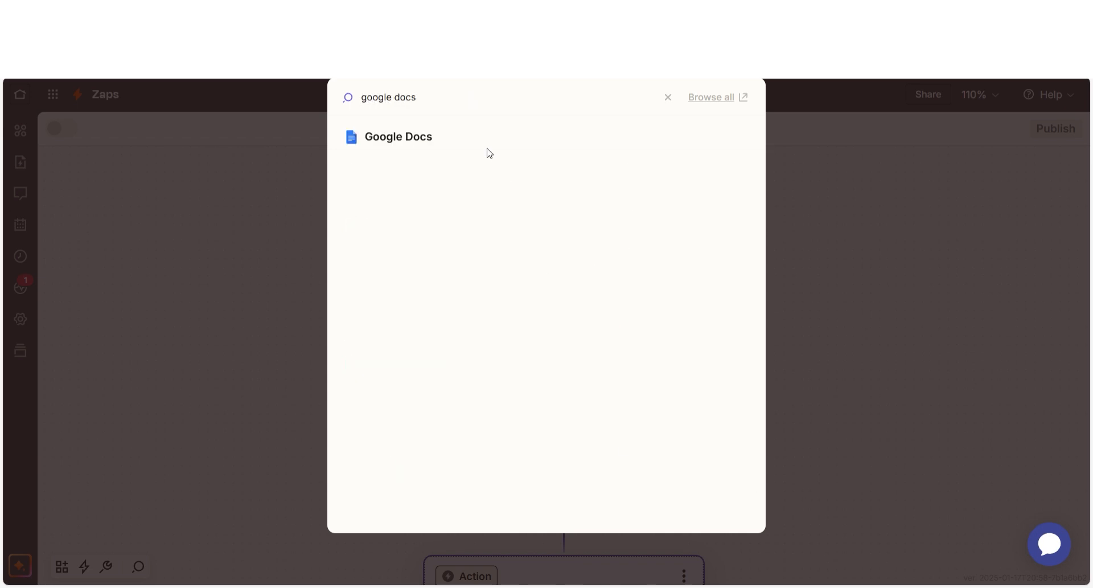
left_click(486, 149)
left_click(862, 345)
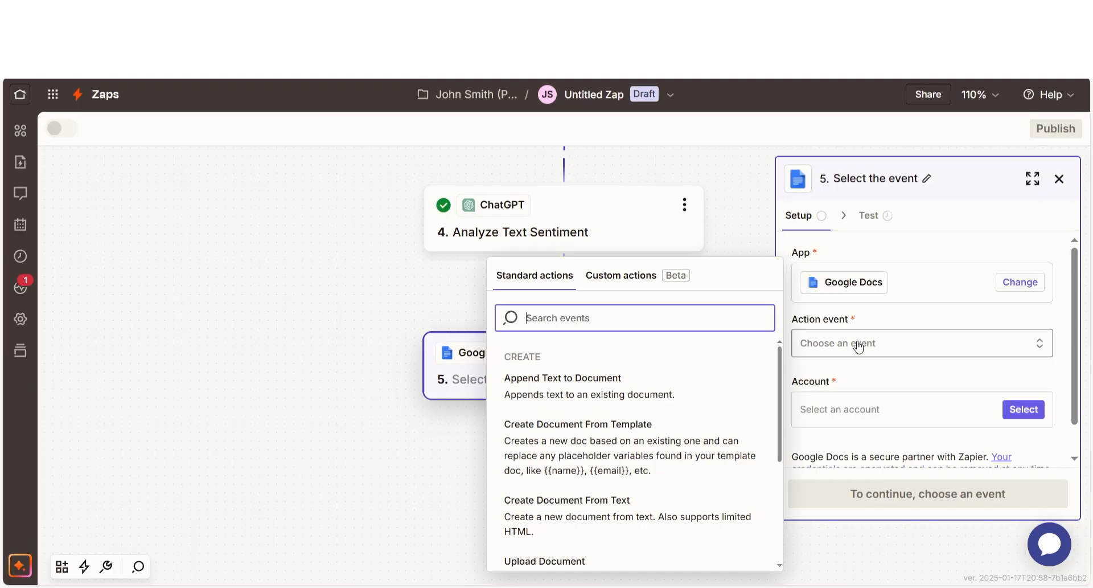
left_click(681, 515)
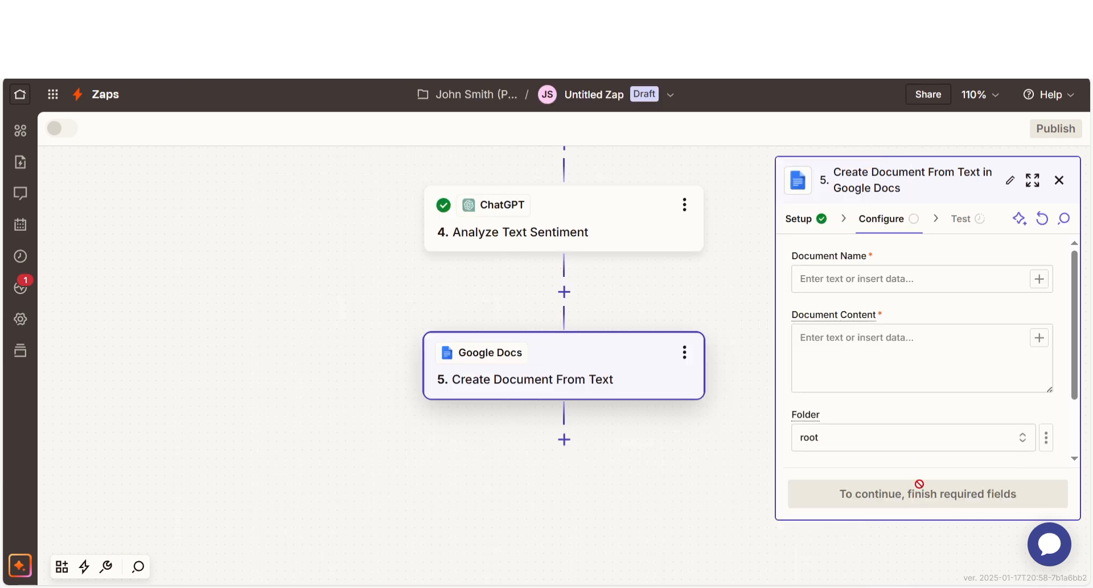
- Map the Facebook Post Title to the document name and the ChatGPT Analysis to the document content, and test the Google Docs step
left_click(1039, 278)
left_click(610, 405)
left_click(639, 369)
left_click(949, 334)
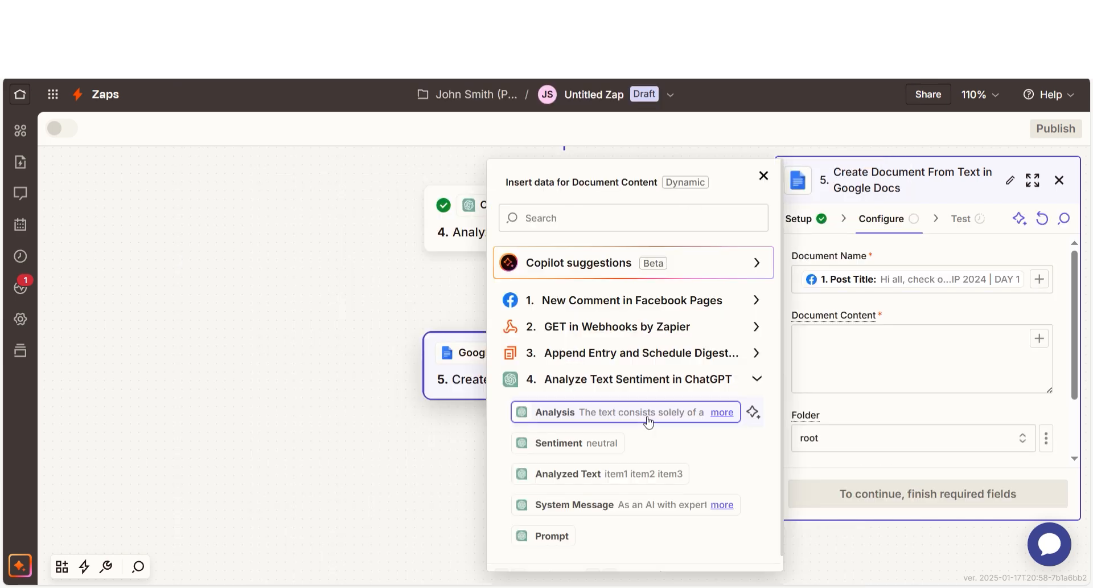
left_click(648, 421)
left_click(883, 408)
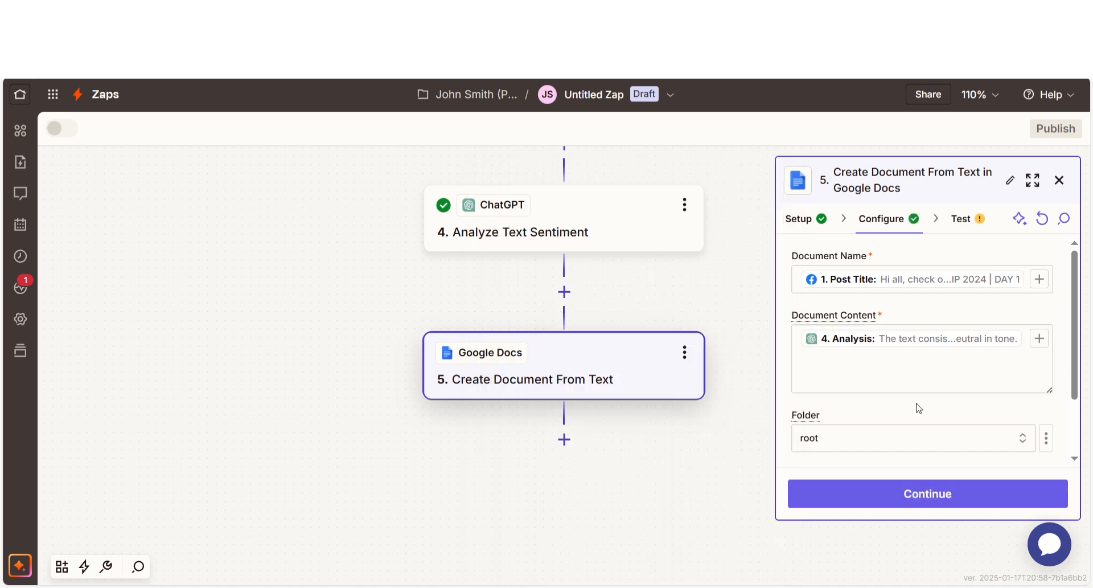
left_click(926, 493)
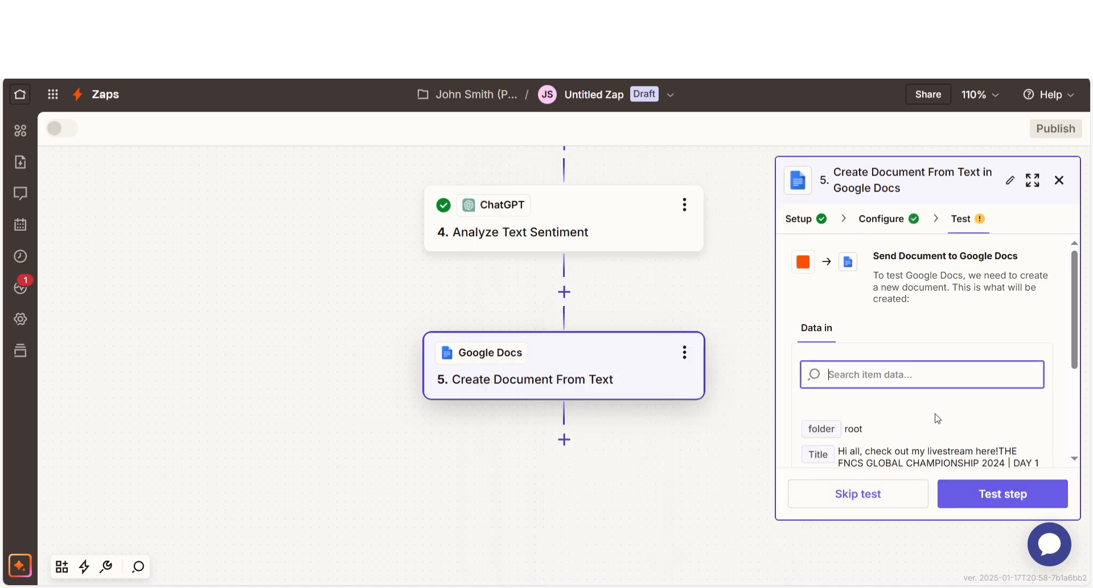
left_click(965, 491)
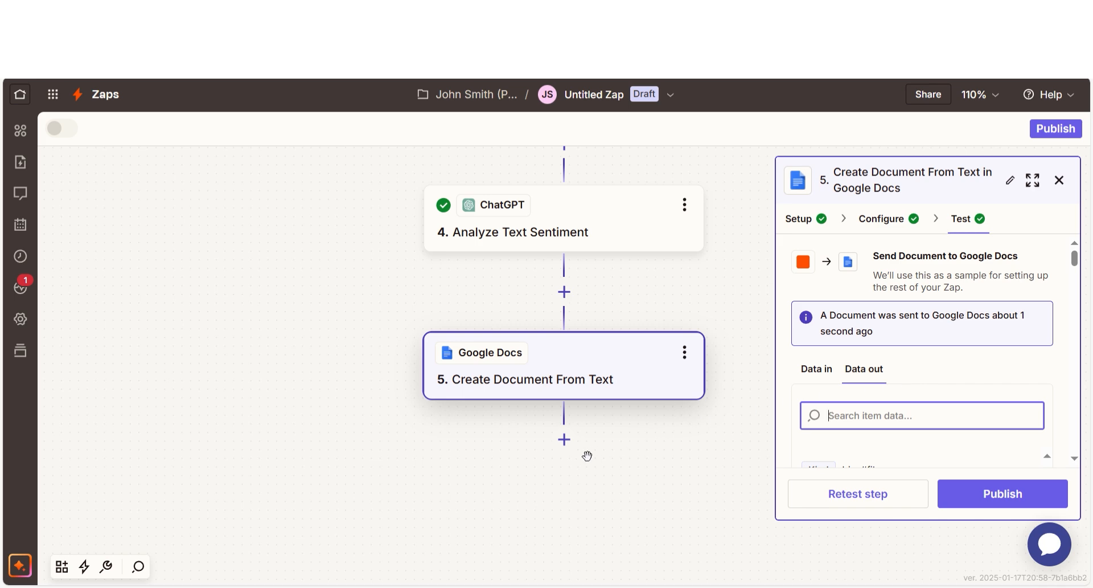
- Add a Notion action after the Google Docs step with the Create Database Item event
left_click(564, 439)
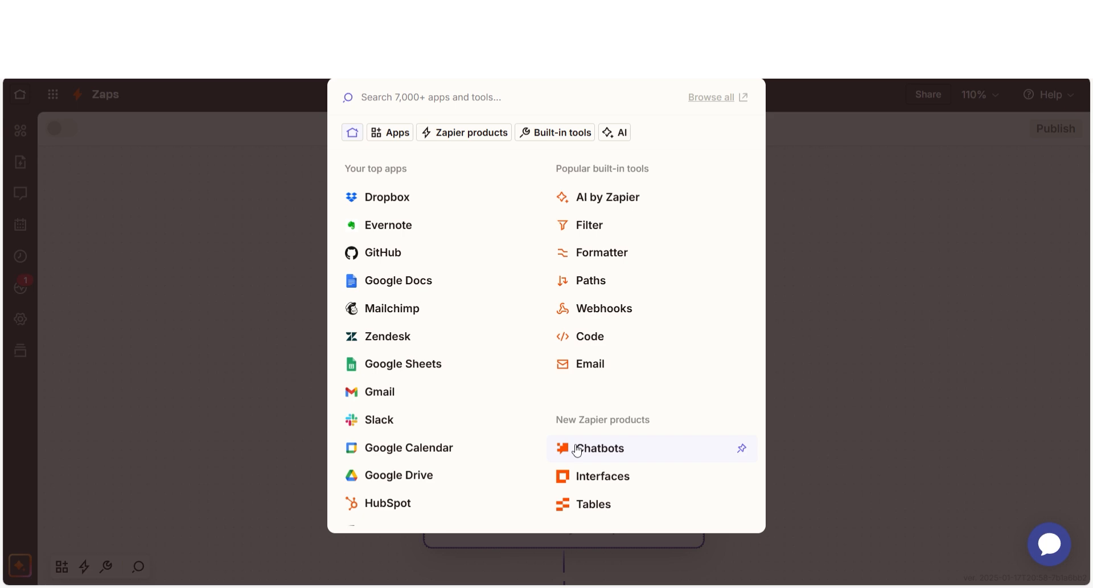
type("notion")
left_click(427, 137)
left_click(874, 344)
scroll(697, 421, "down", 5)
scroll(698, 421, "up", 4)
left_click(695, 419)
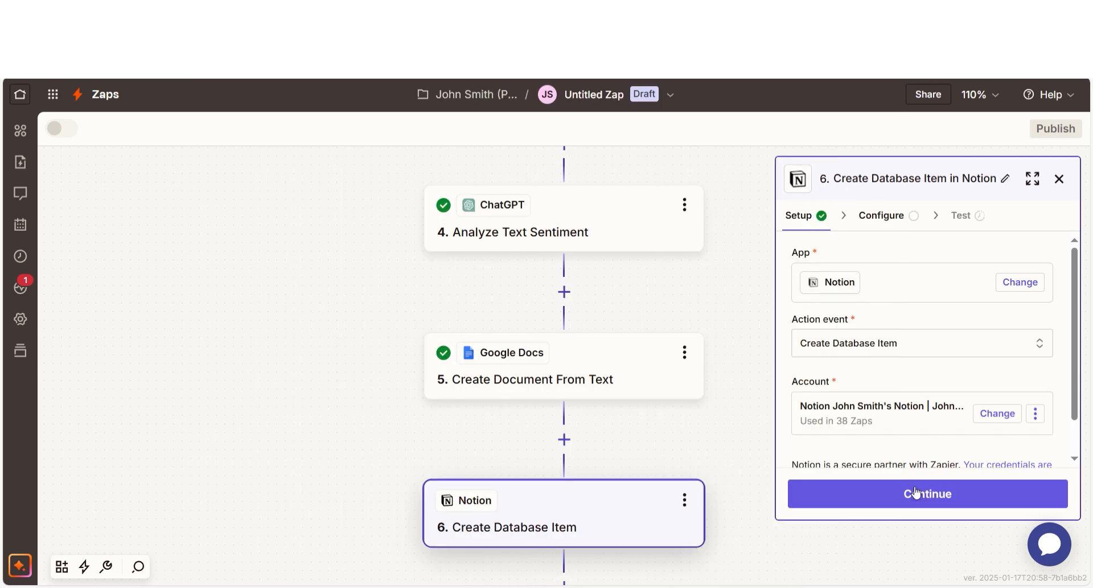
- Fill the Notion item's Summary with data from an earlier step and its Link with the Google Docs Alternate Link, and test the step
left_click(914, 493)
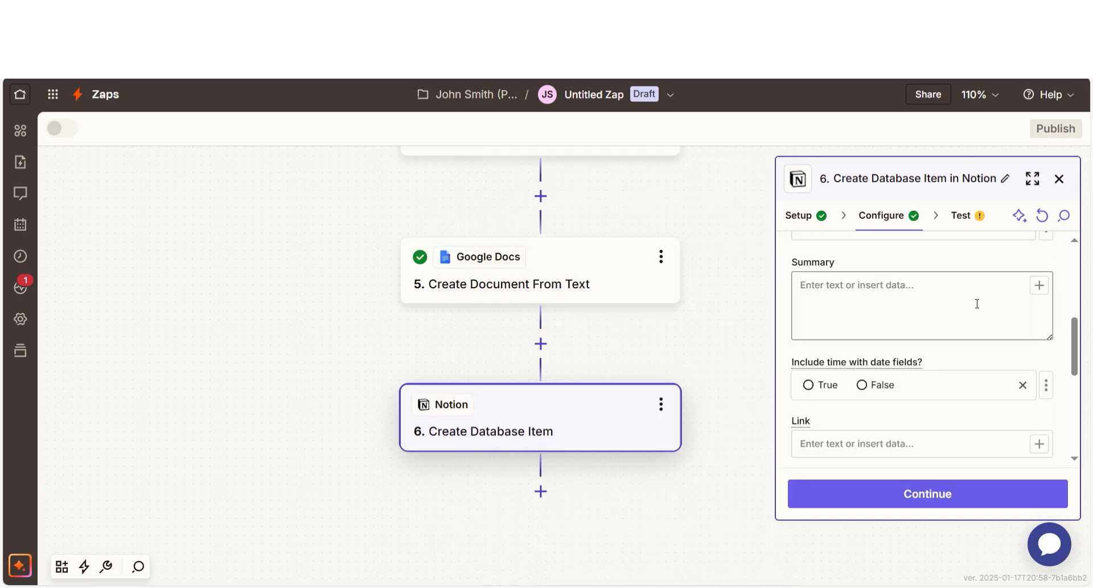
left_click(1039, 285)
left_click(627, 446)
left_click(897, 452)
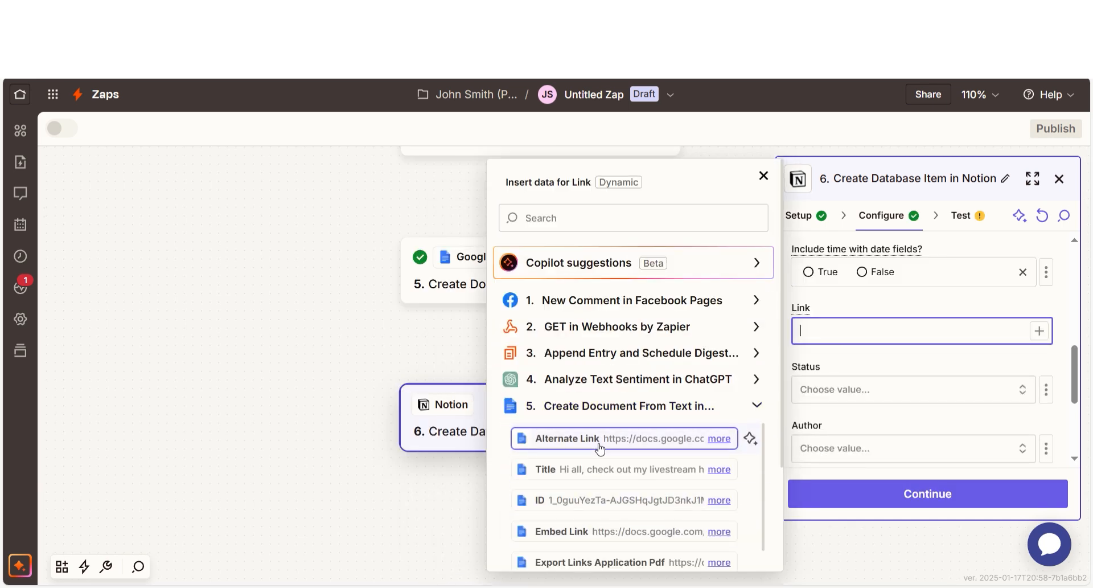
left_click(600, 438)
left_click(906, 493)
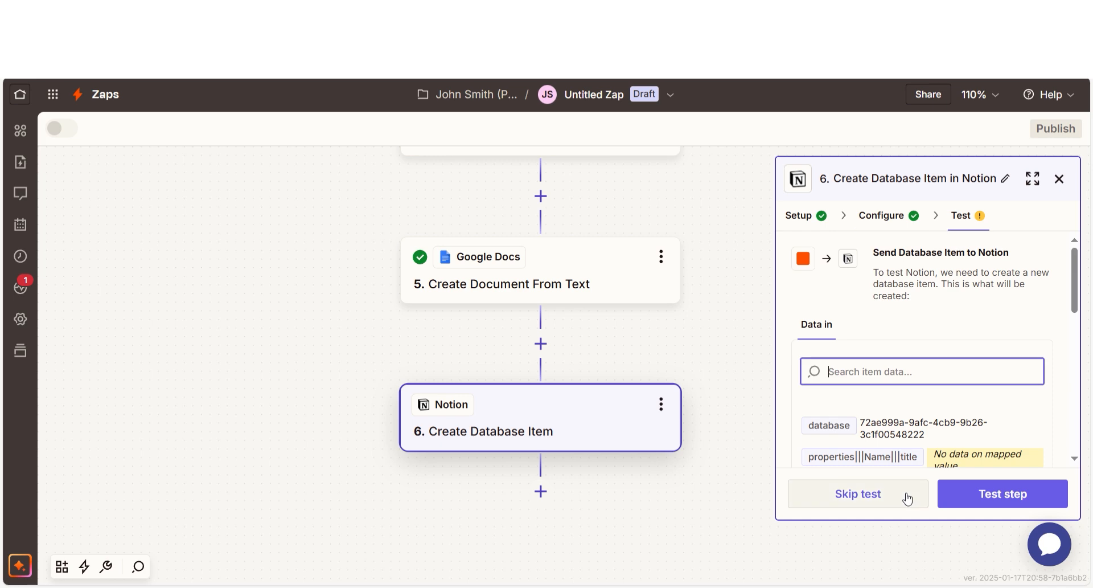
left_click(974, 491)
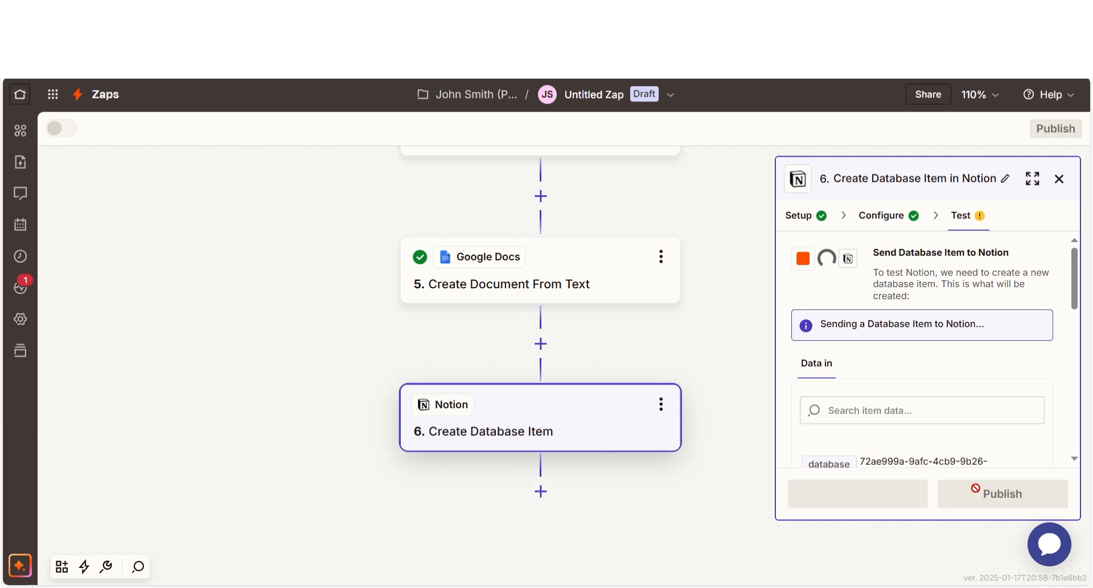